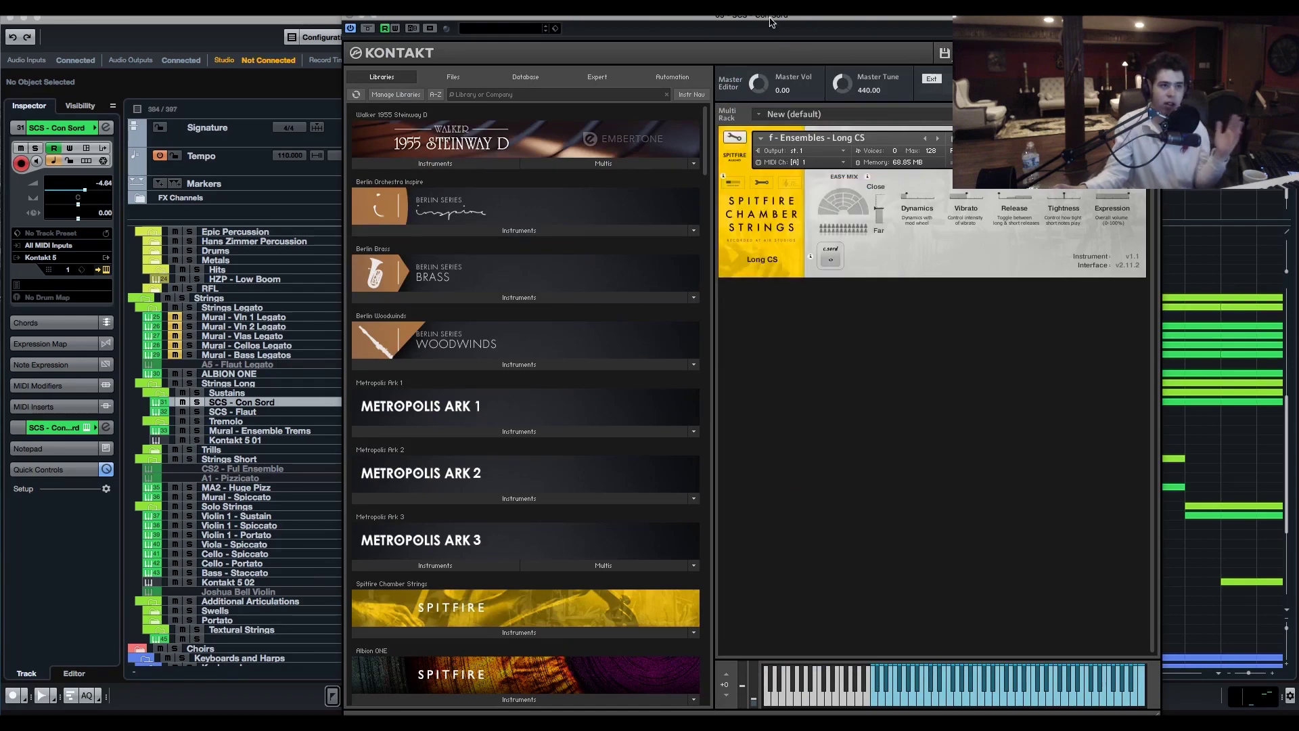
Step: Check the MIDI CC automation assigned to the Dynamics controller in the Kontakt Long CS patch
drag(773, 17, 507, 15)
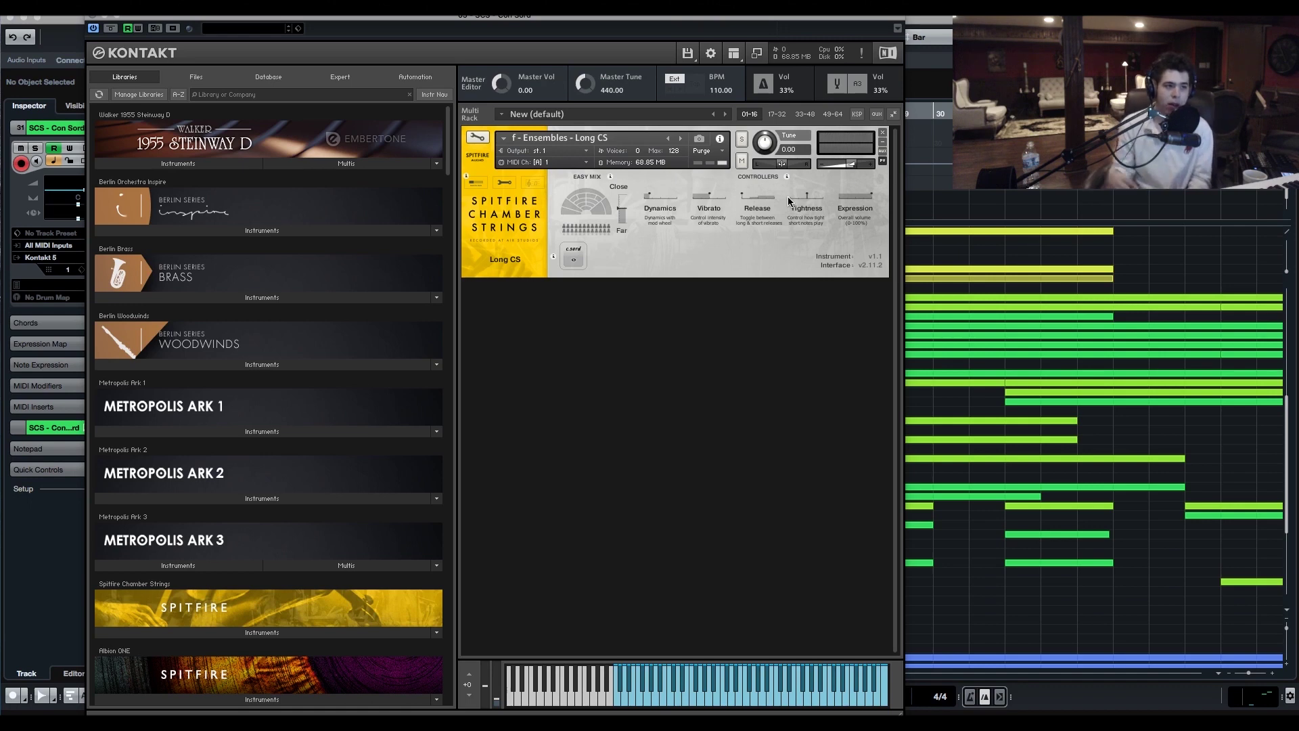
right_click(656, 200)
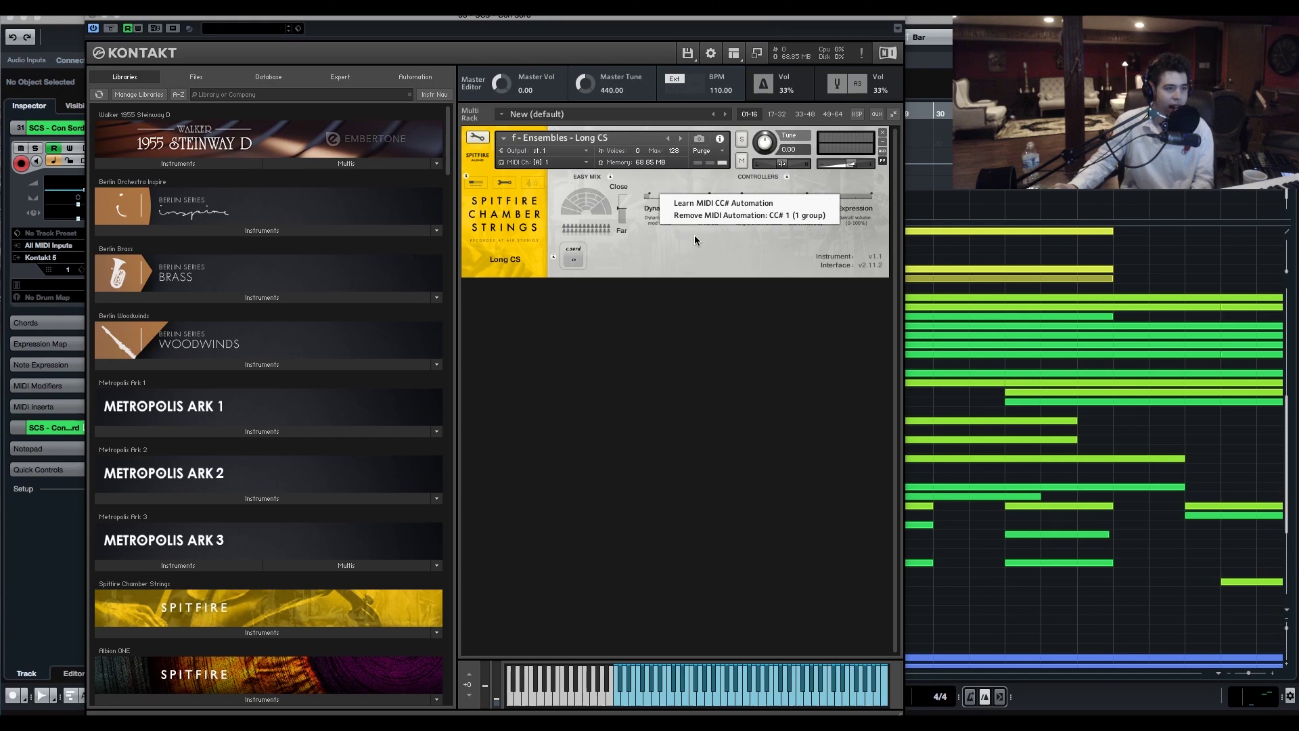
click(735, 236)
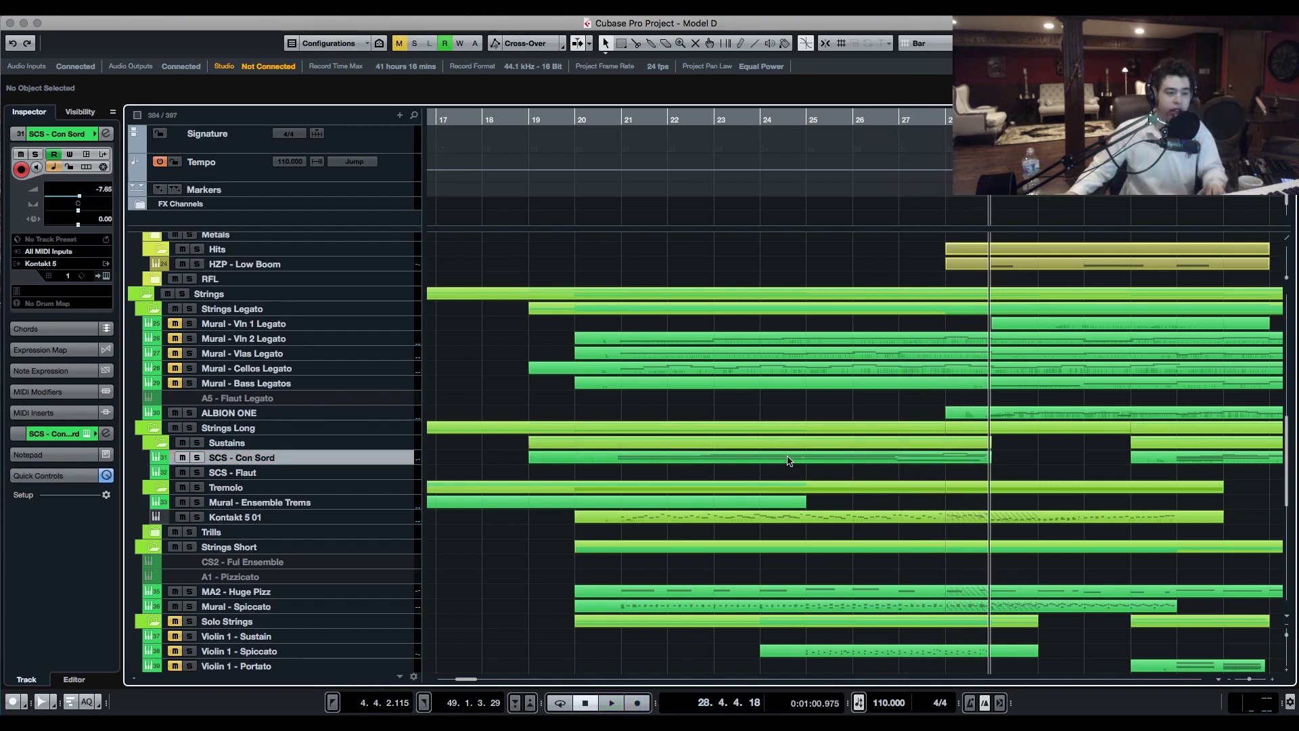
Step: Open the recorded SCS - Con Sord part for editing and apply the Legato function to all its notes
double_click(787, 457)
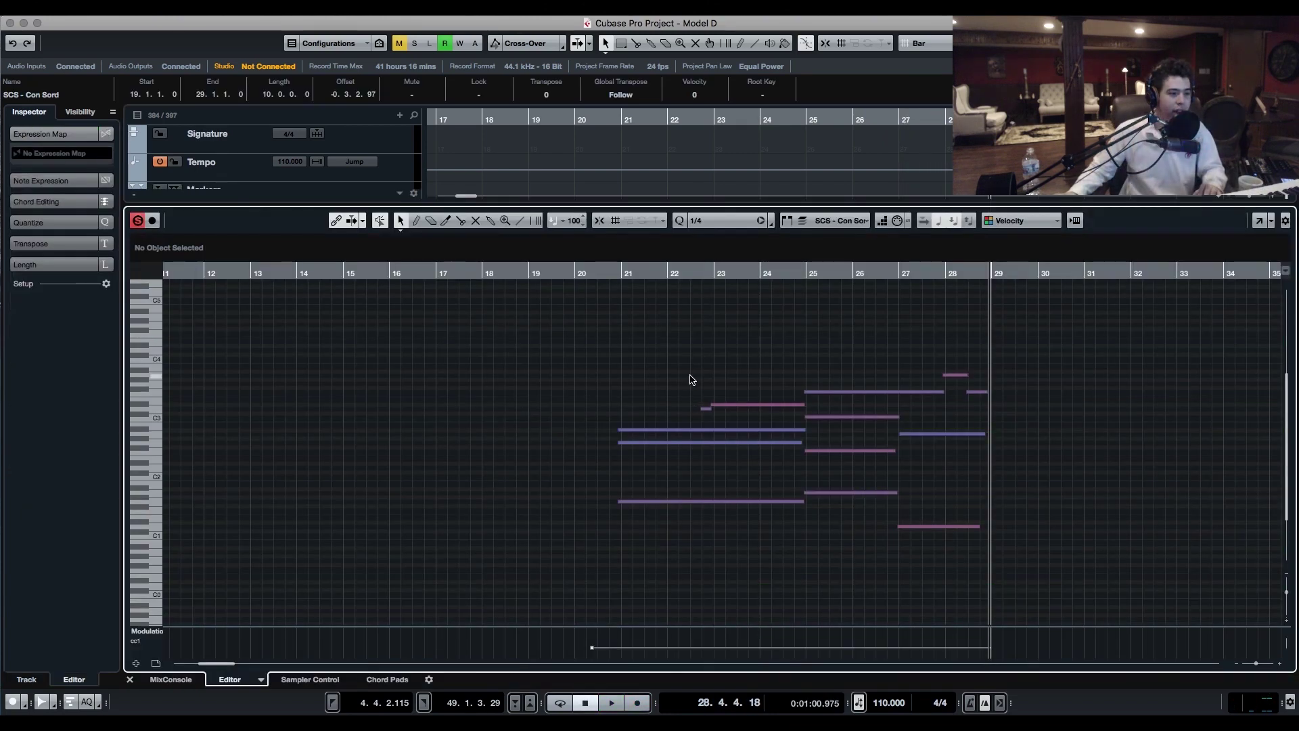
key(super+a)
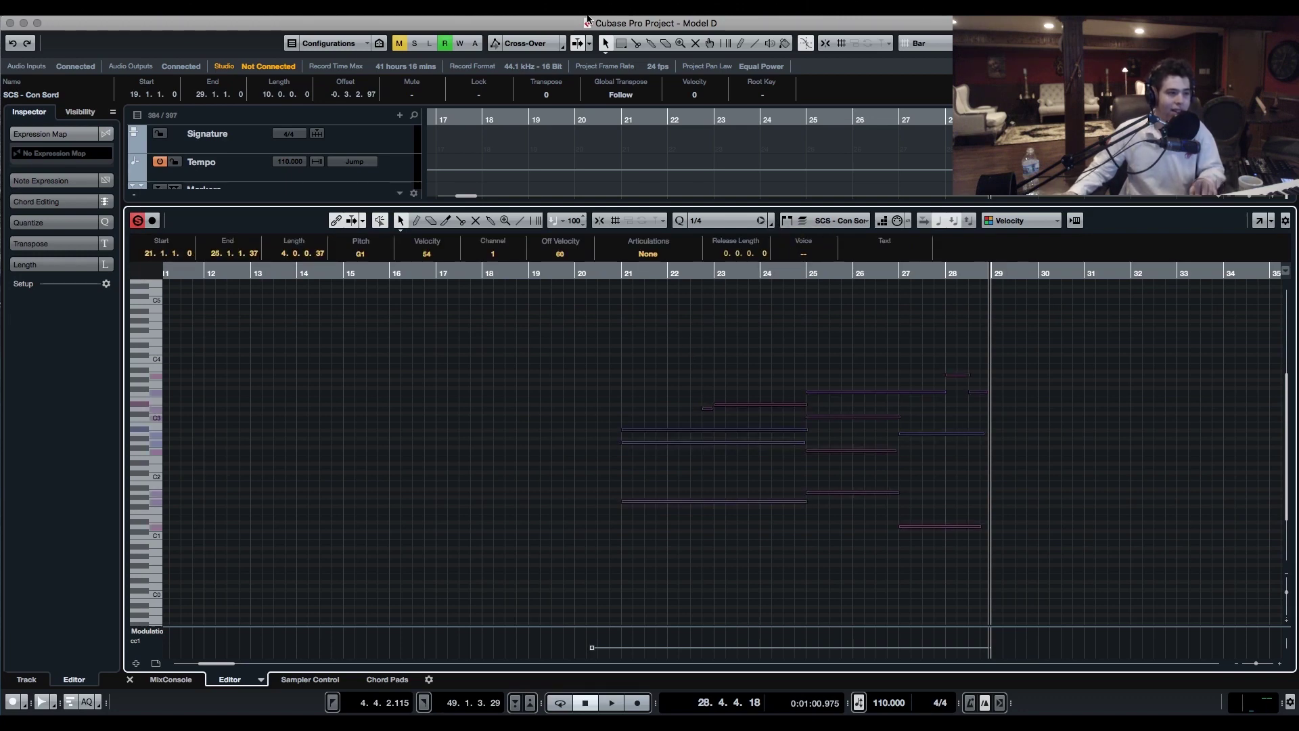
click(646, 9)
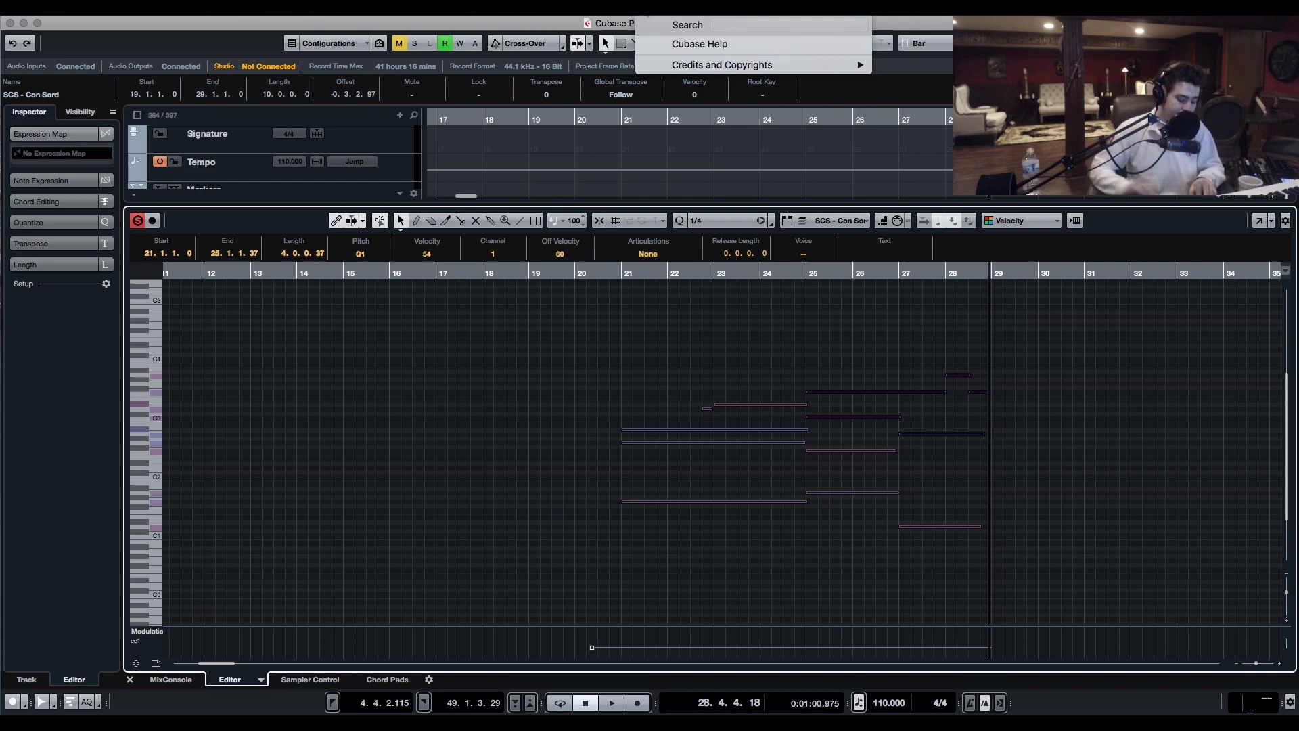
text(Leg)
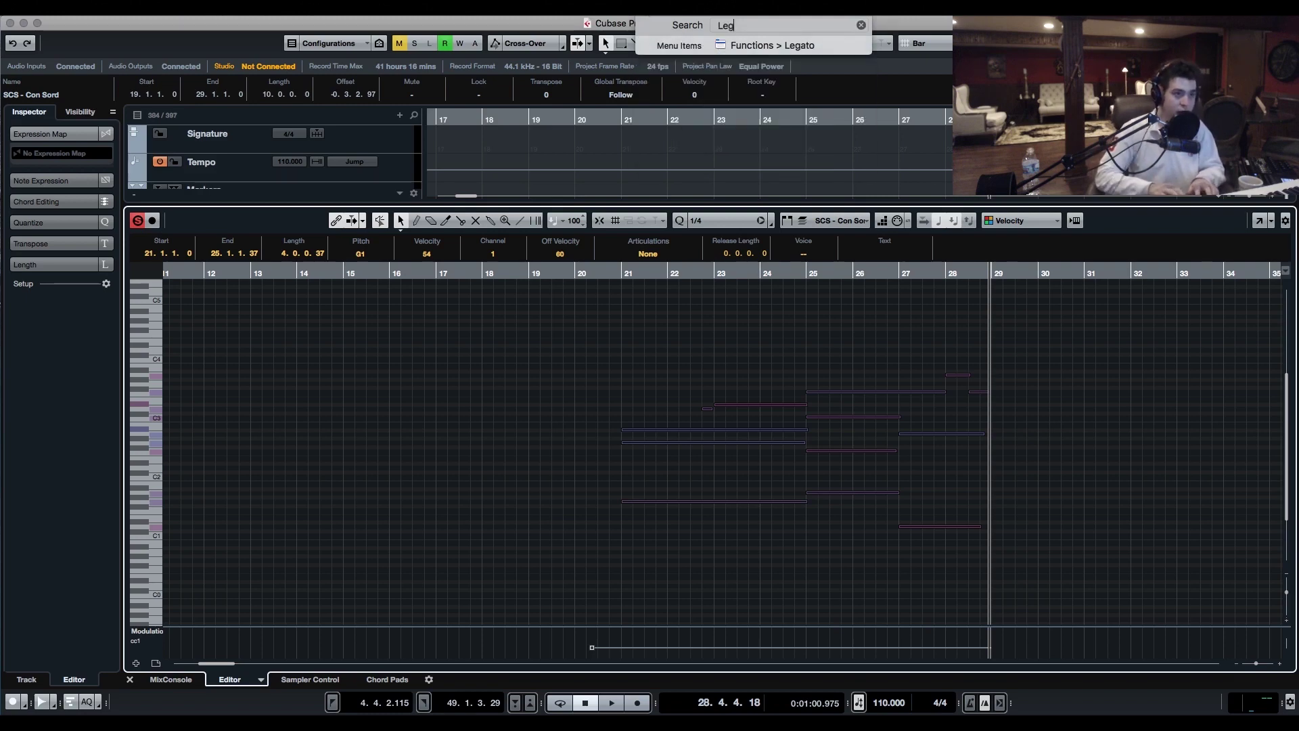
click(728, 47)
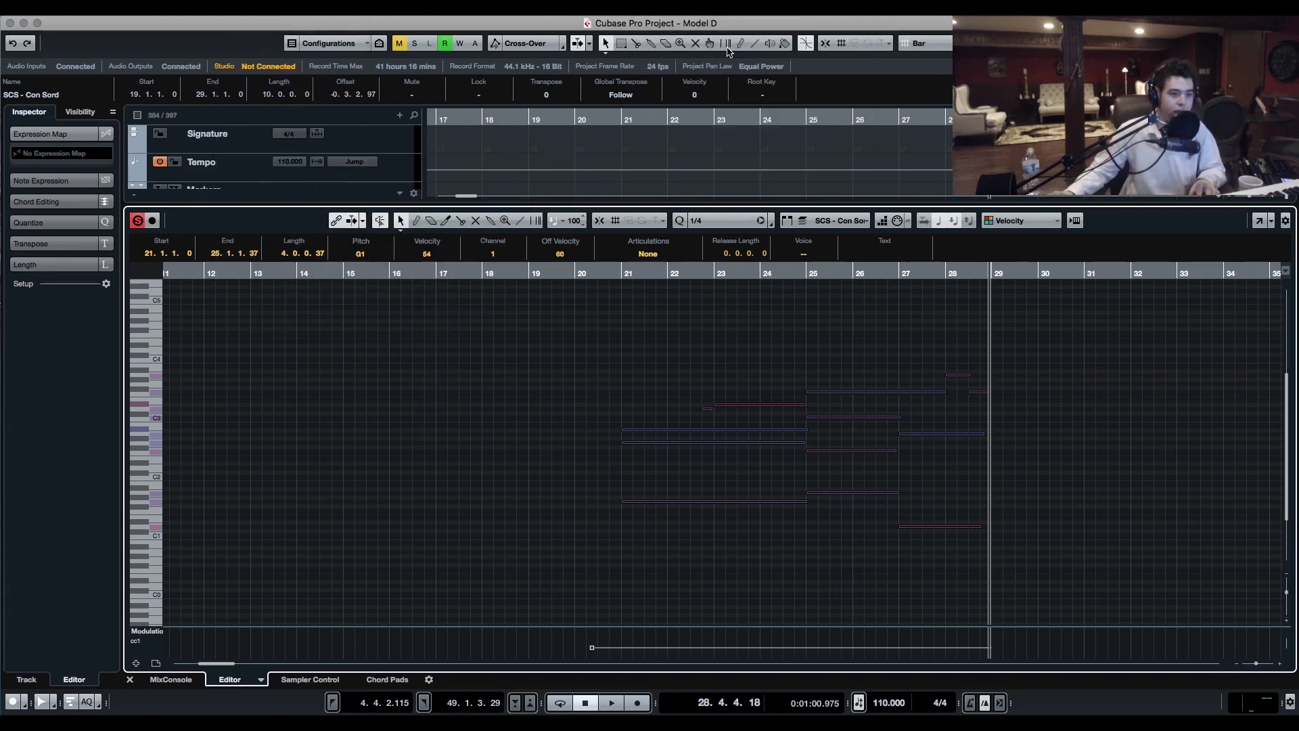
click(1110, 447)
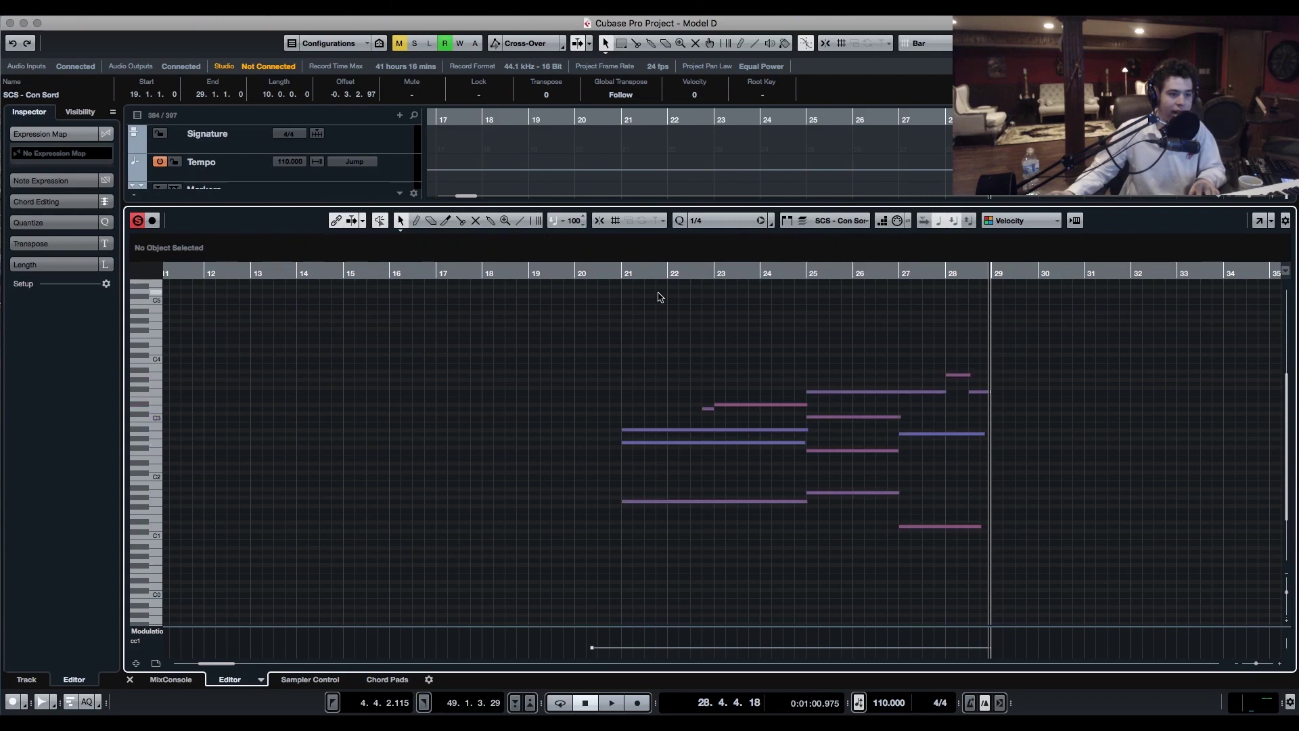
Step: Play from bar 21, start the D#3 note slightly early at 22.4.4.107 and extend the preceding D3 note to 23.1.1.23
drag(626, 277, 617, 383)
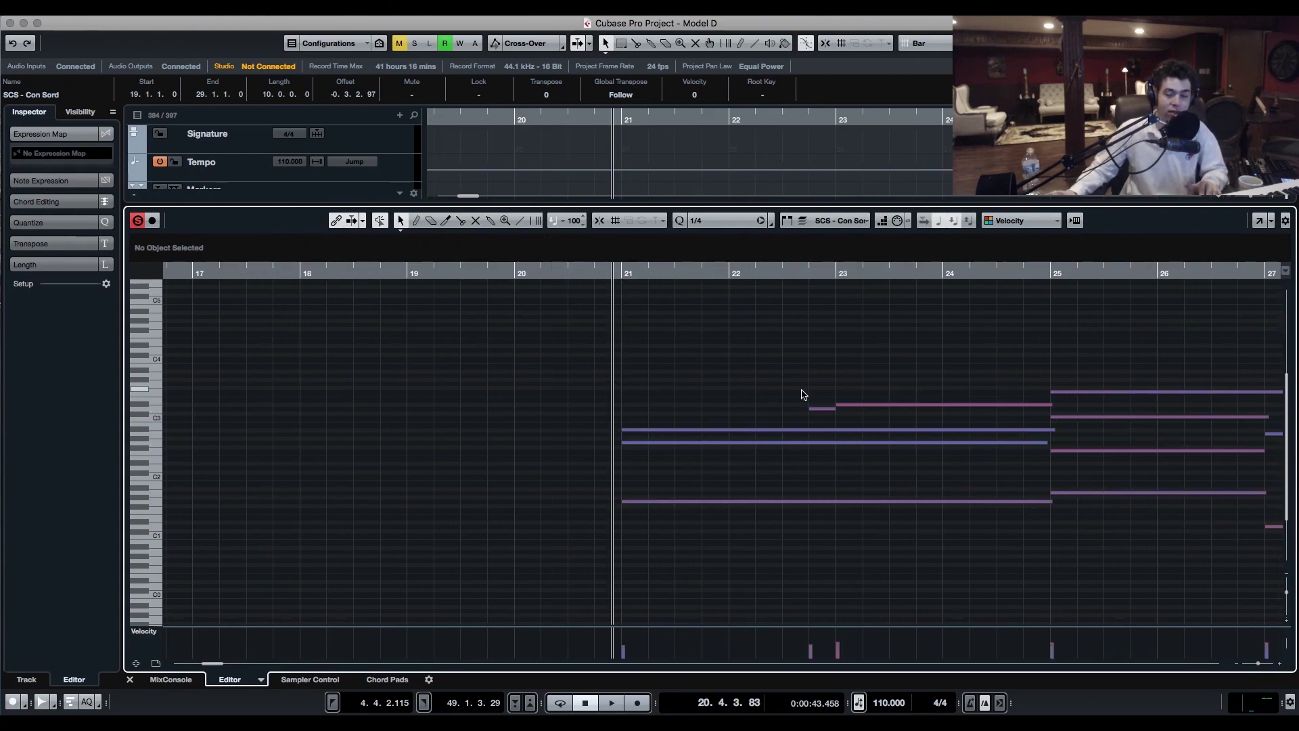
key(space)
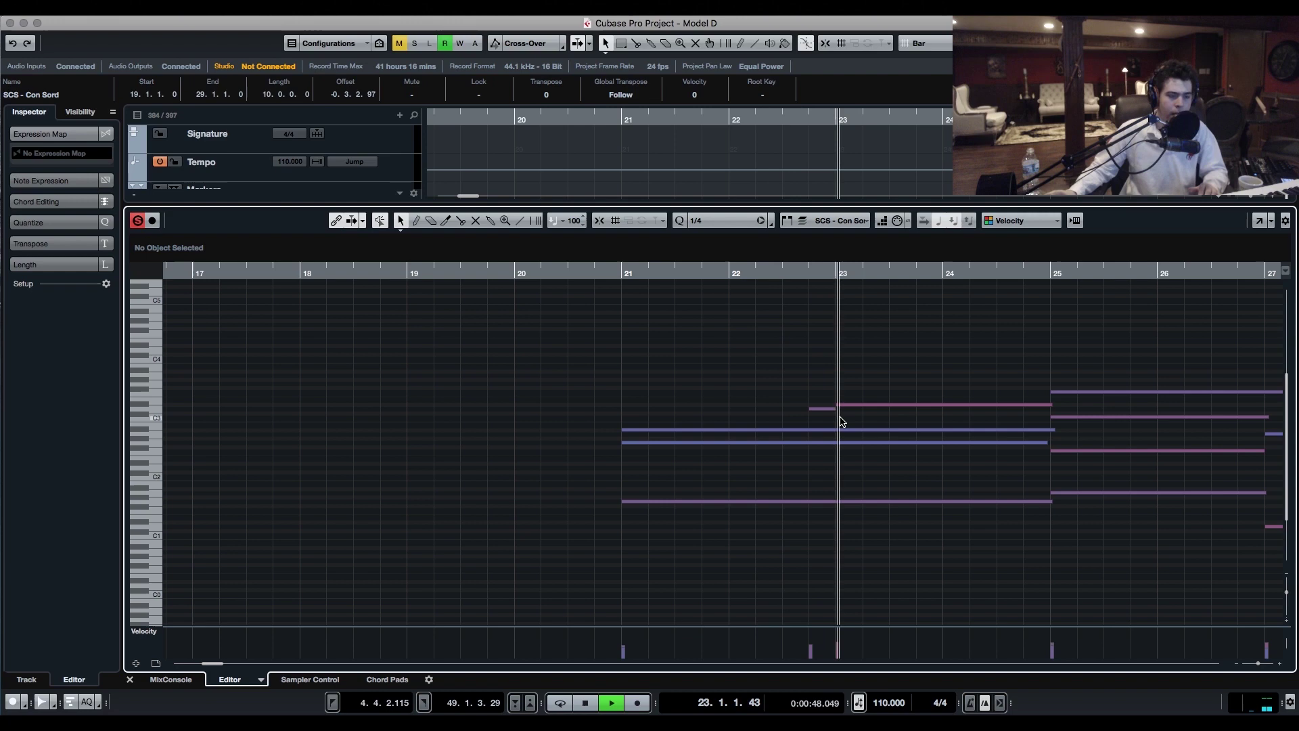
key(space)
click(839, 405)
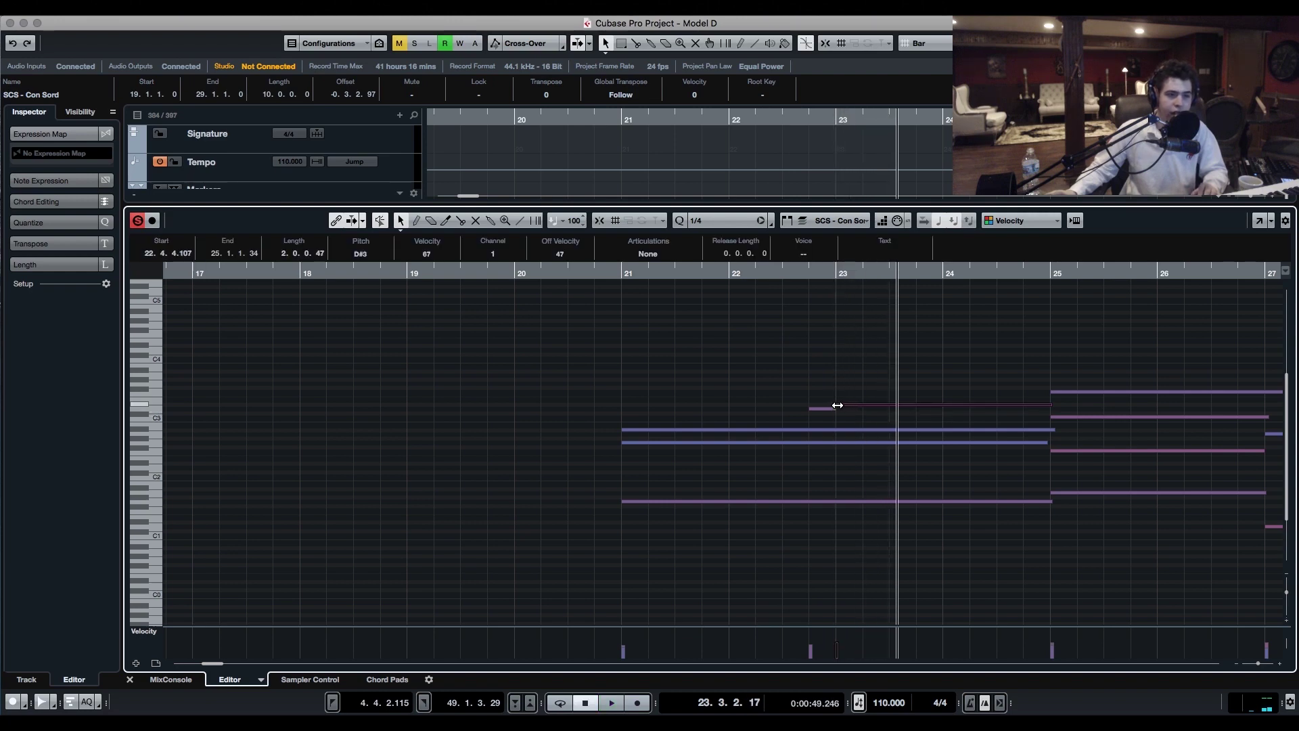
drag(834, 409, 838, 409)
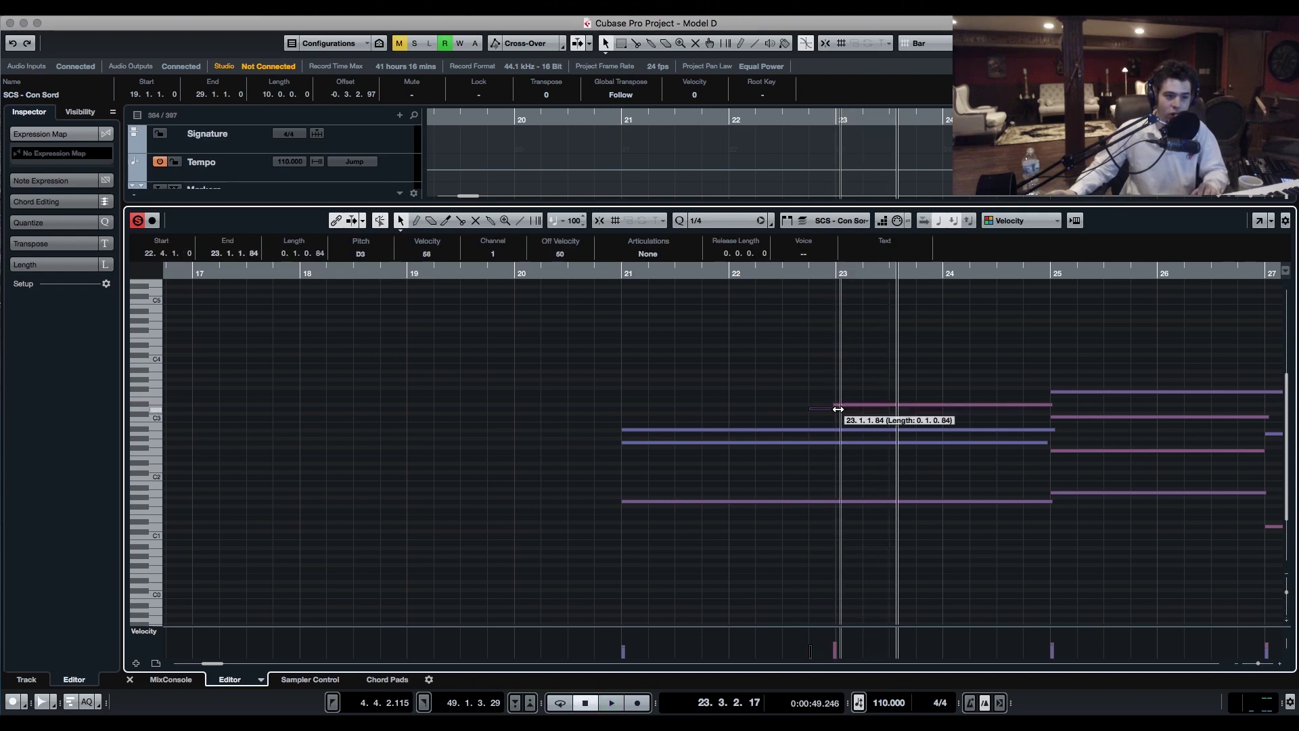
Step: Audition the transition into bar 25, start its four chord notes early at about 24.4.4.60, and extend the G2 note to 25.1.1.49
click(802, 273)
key(space)
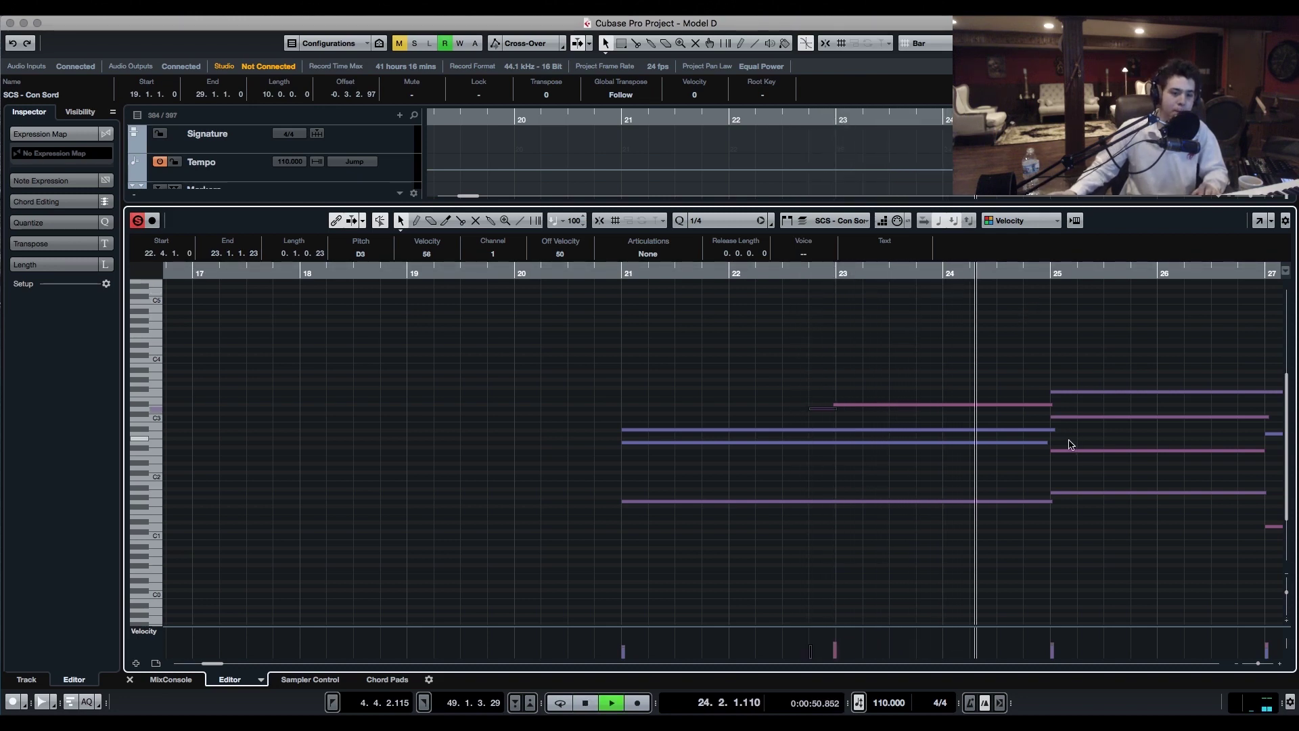
key(space)
drag(1110, 562, 1044, 393)
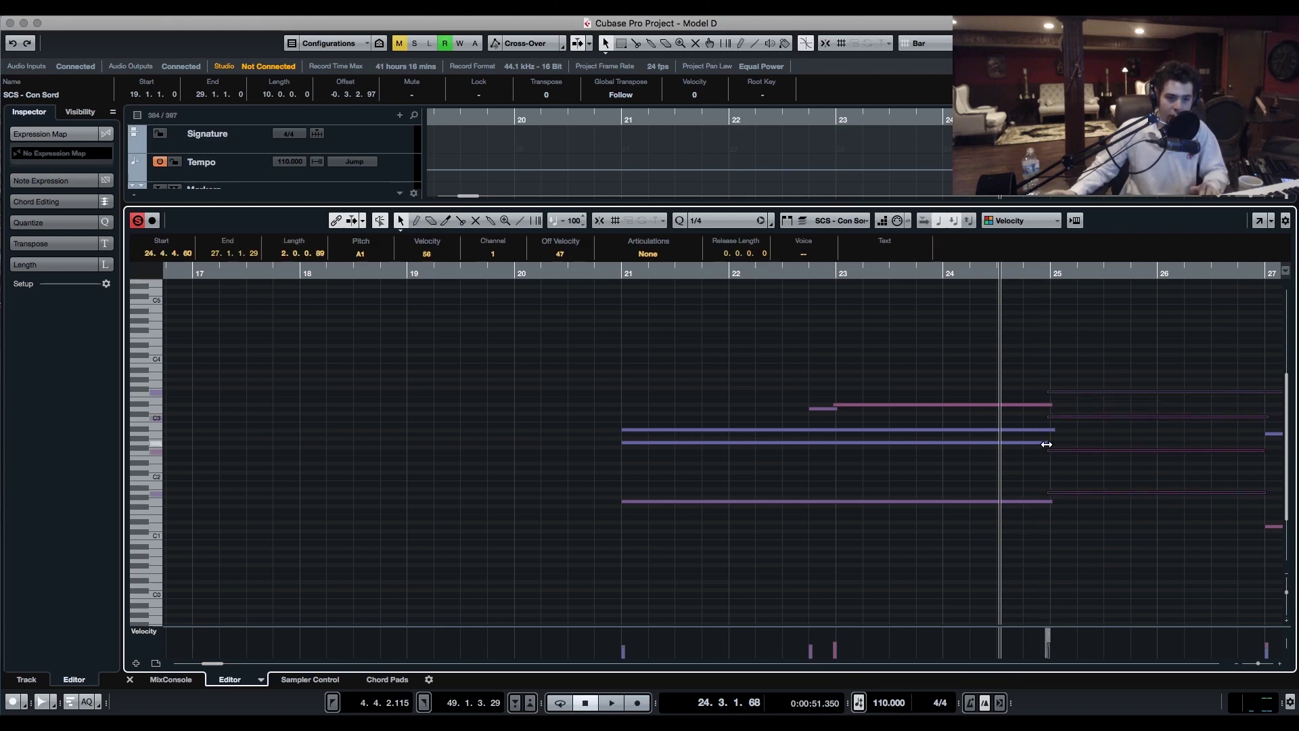
drag(1047, 445, 1051, 442)
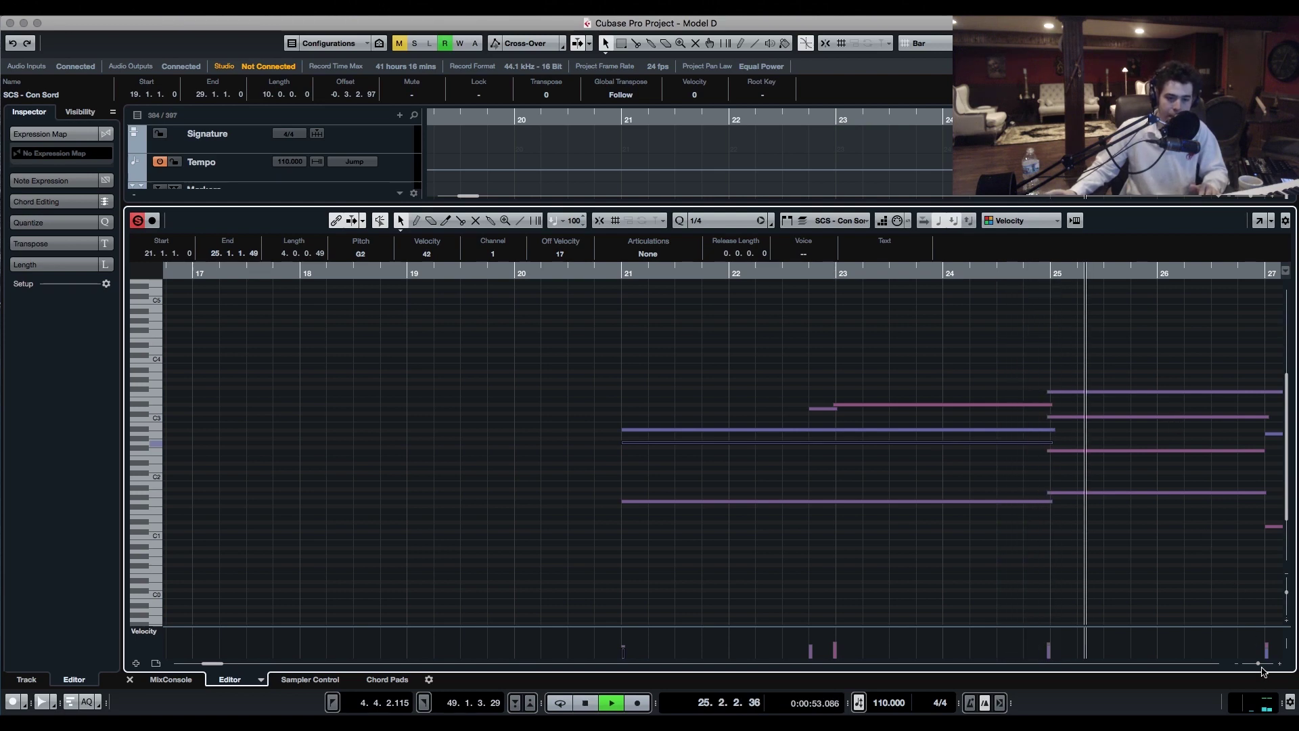
Step: Start the two lower notes at bar 27 slightly early, at about 26.4.4.80, while auditioning the passage
drag(1259, 664, 1263, 664)
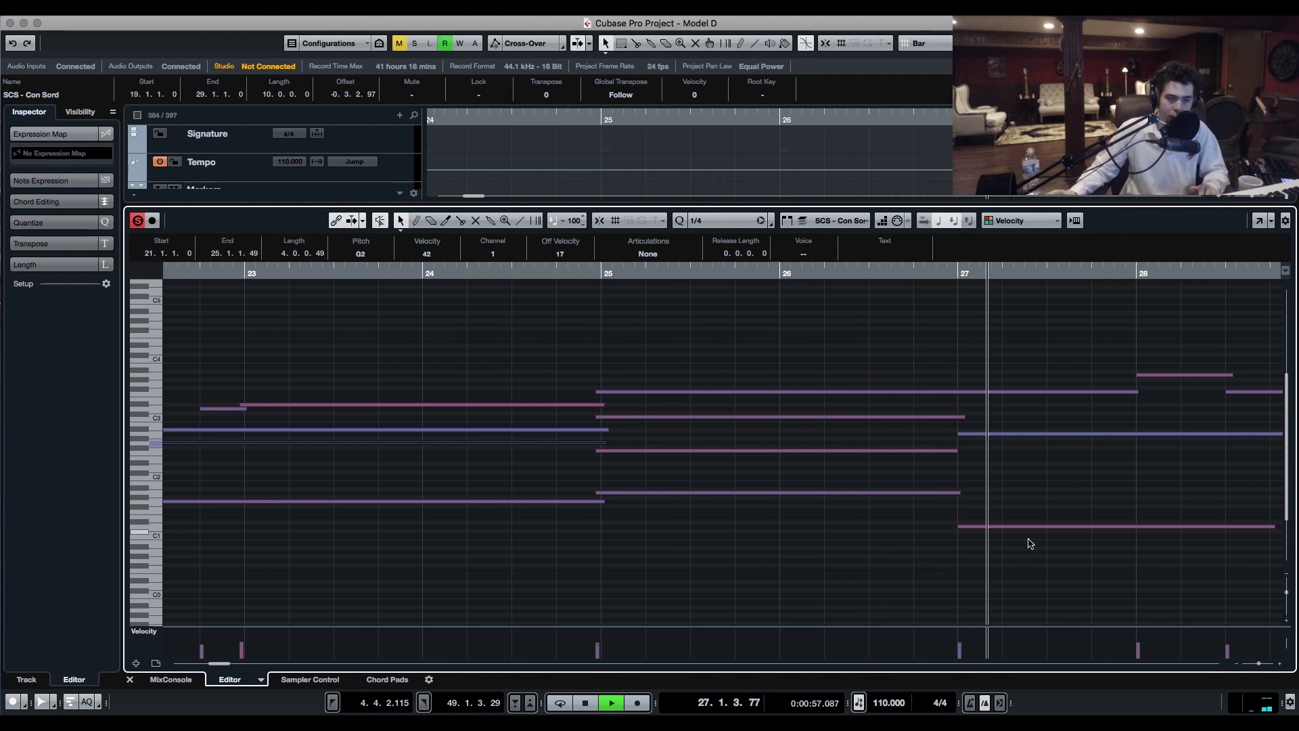
drag(1026, 550, 955, 434)
key(space)
key(l)
key(space)
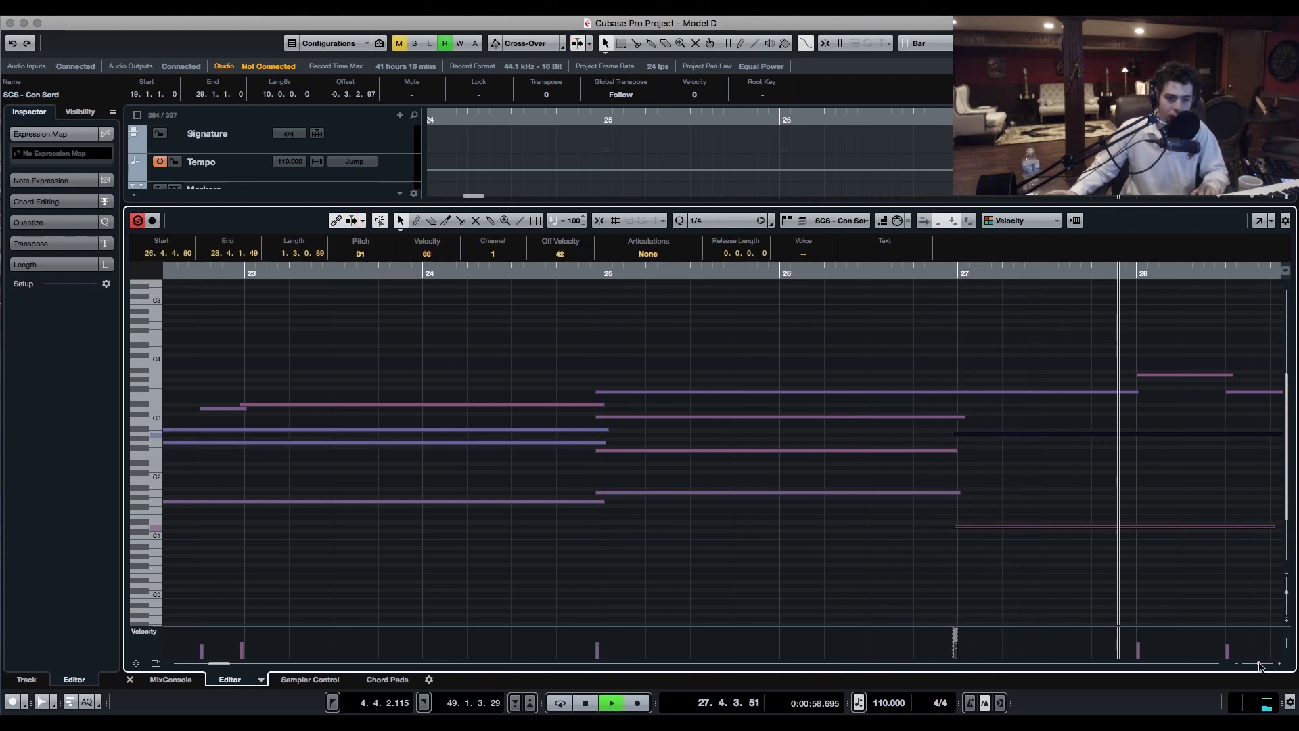
Step: Start the two upper melody notes in bar 28 slightly earlier so they overlap the notes before them
drag(1259, 664, 1259, 664)
key(space)
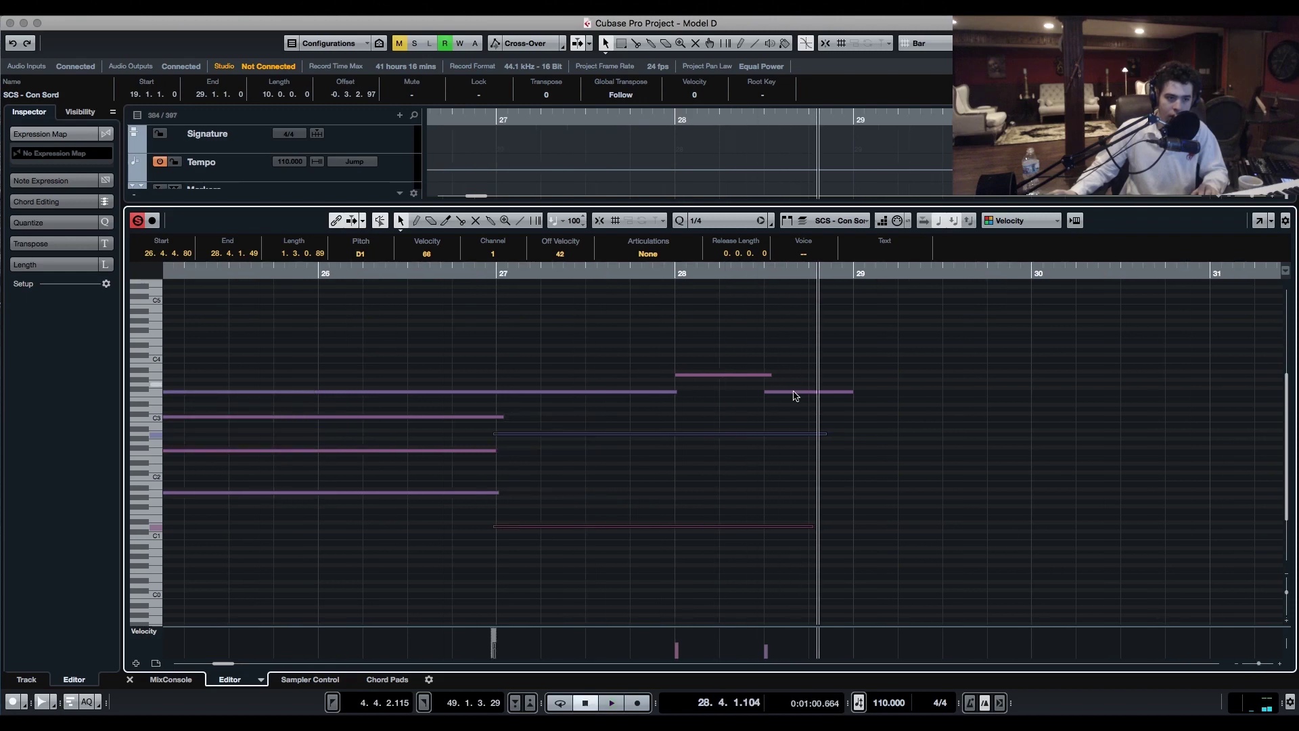
drag(794, 397, 673, 376)
click(725, 359)
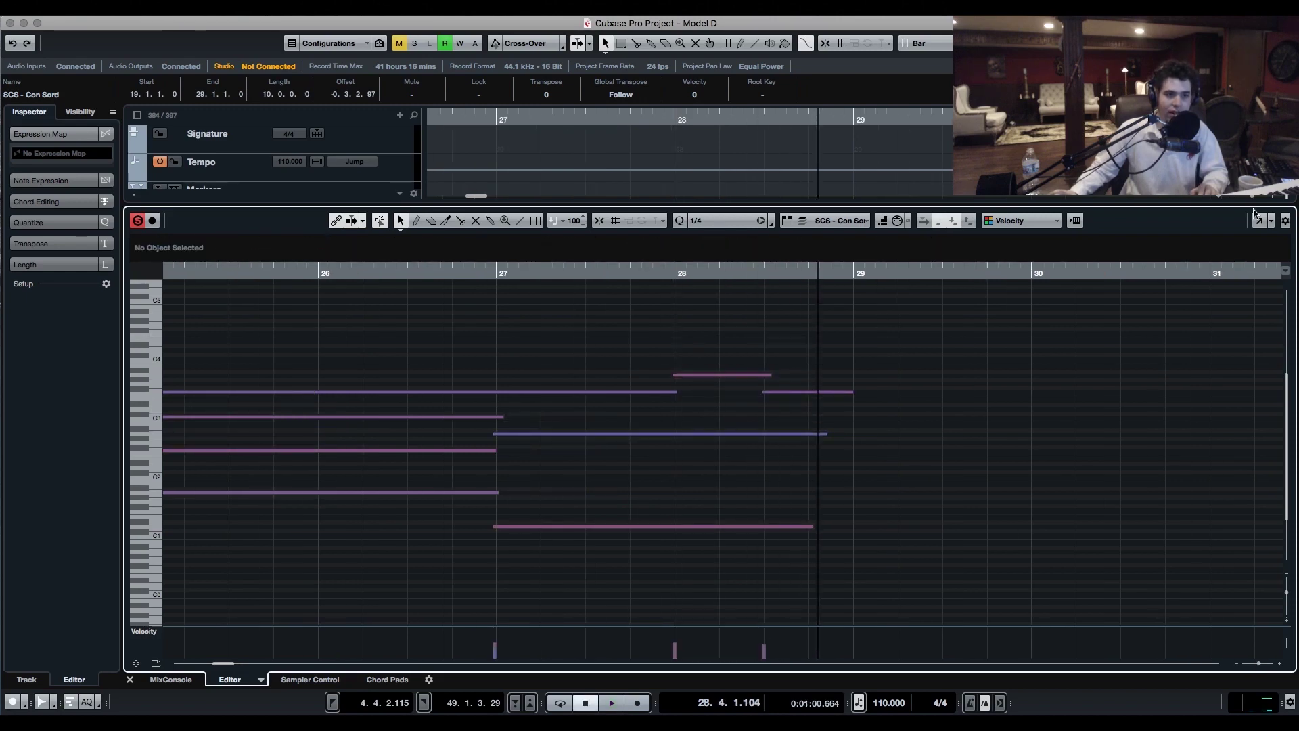
Step: Close the note editor and place the playhead just before bar 21 in the project
key(alt+super+b)
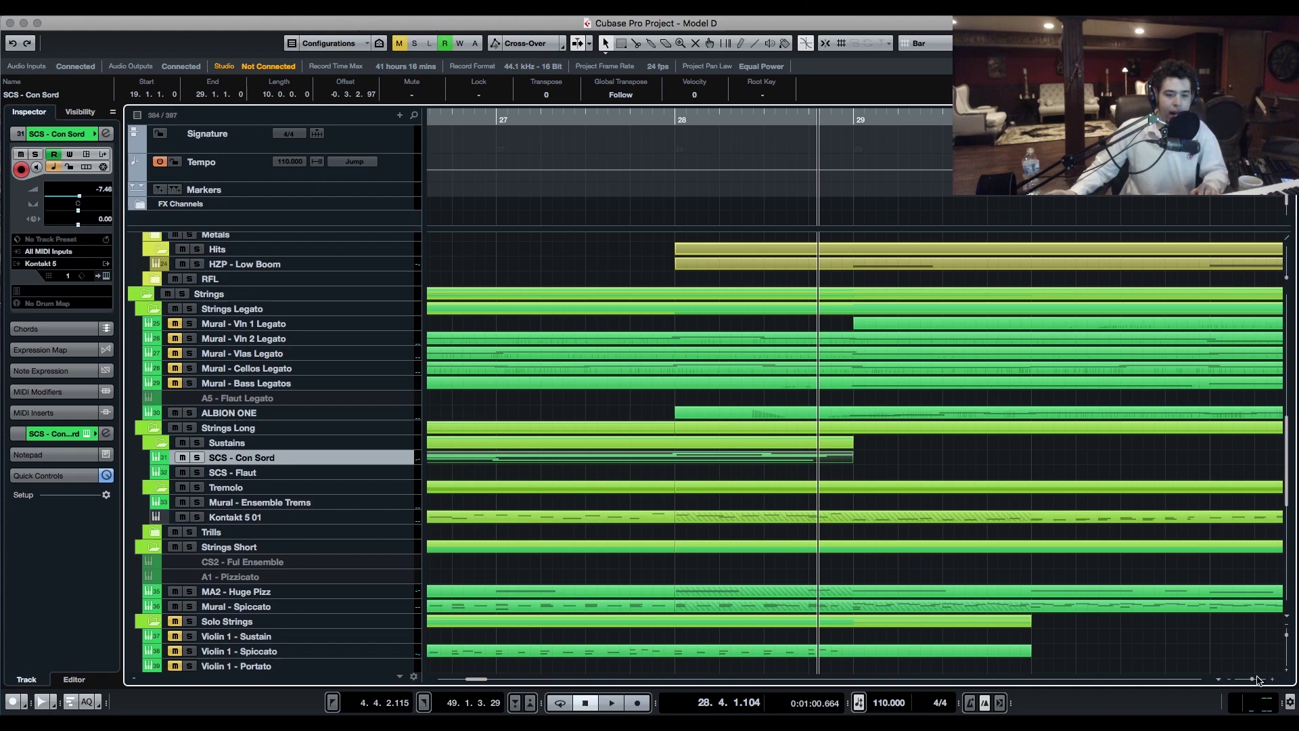
drag(1258, 681, 1249, 680)
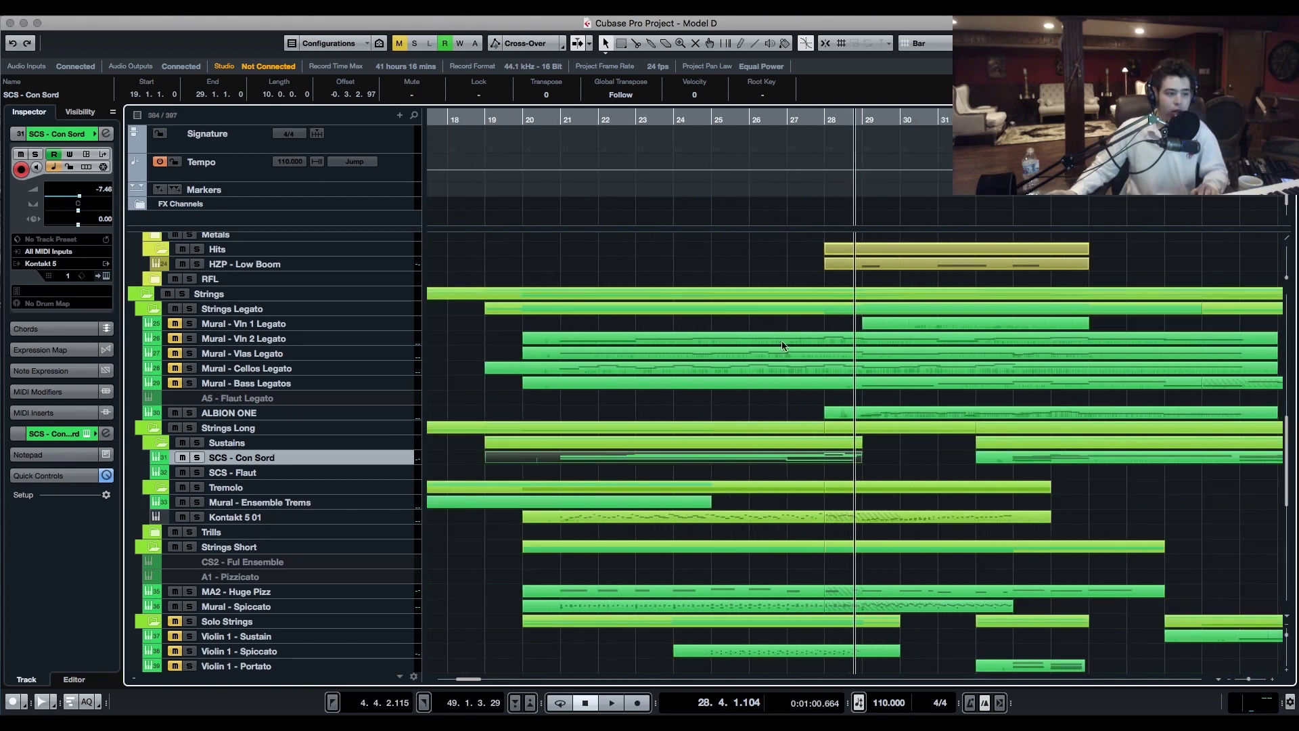
click(557, 121)
key(h)
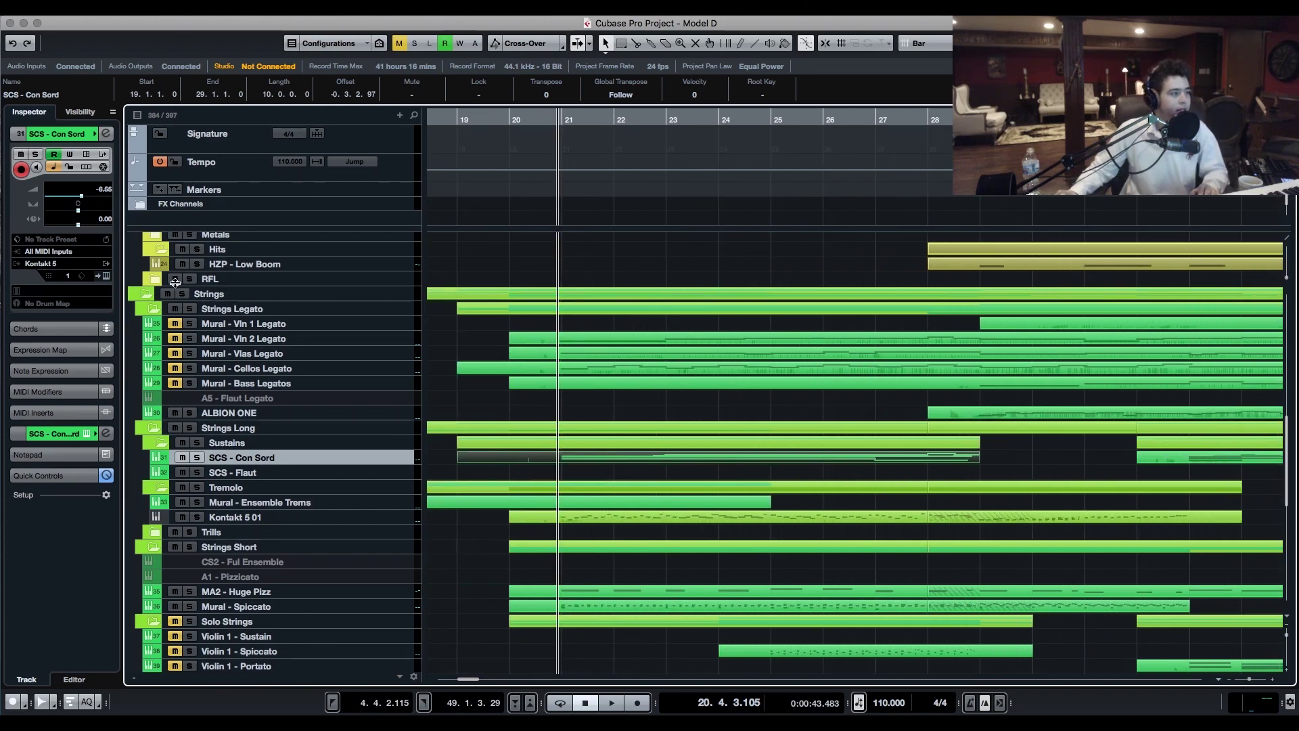
Step: Open the SCS - Con Sord track's Kontakt instrument and learn MIDI CC 72 for the Dynamics controller
click(106, 276)
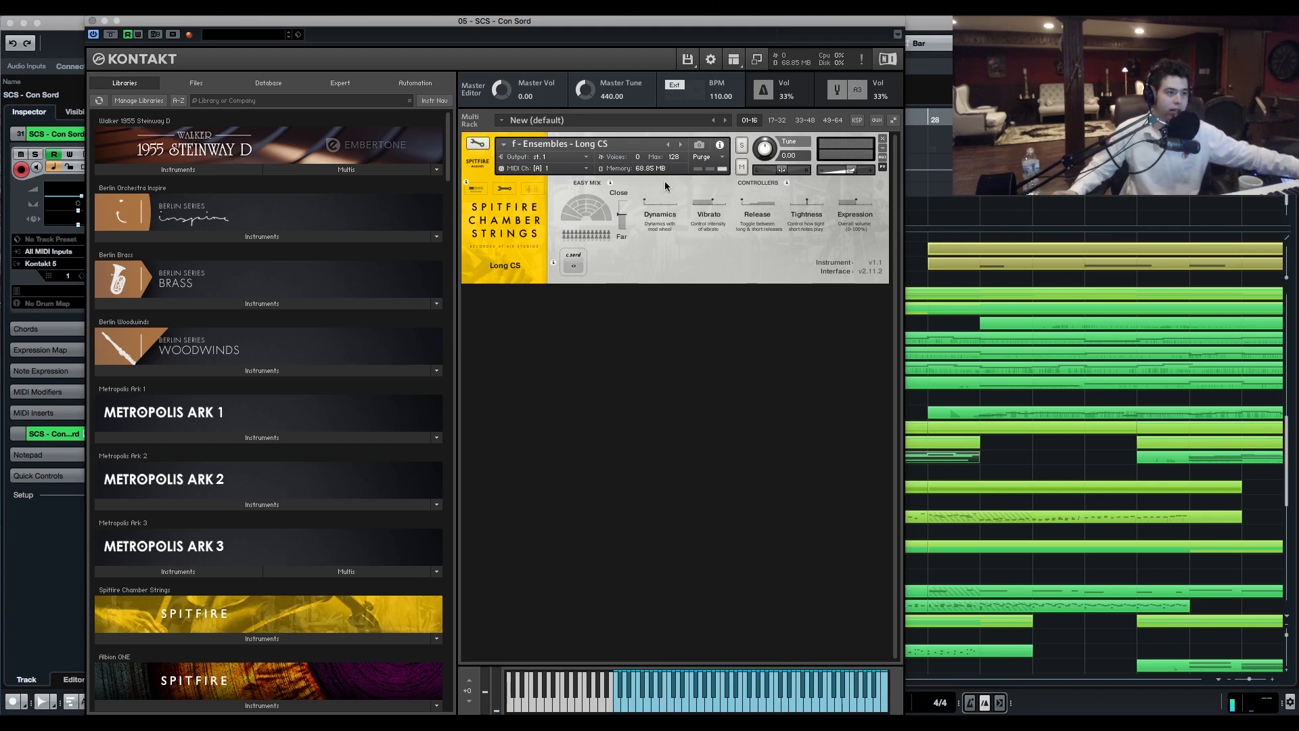
right_click(663, 203)
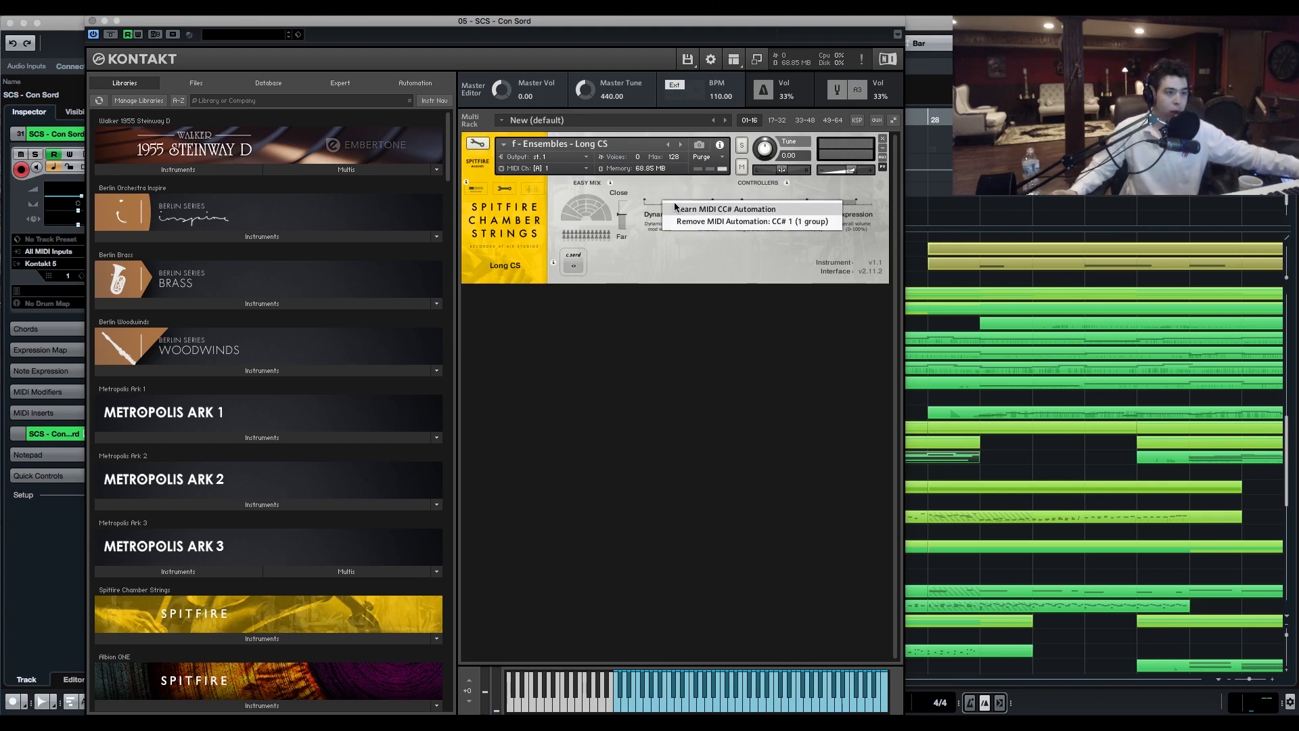
click(675, 205)
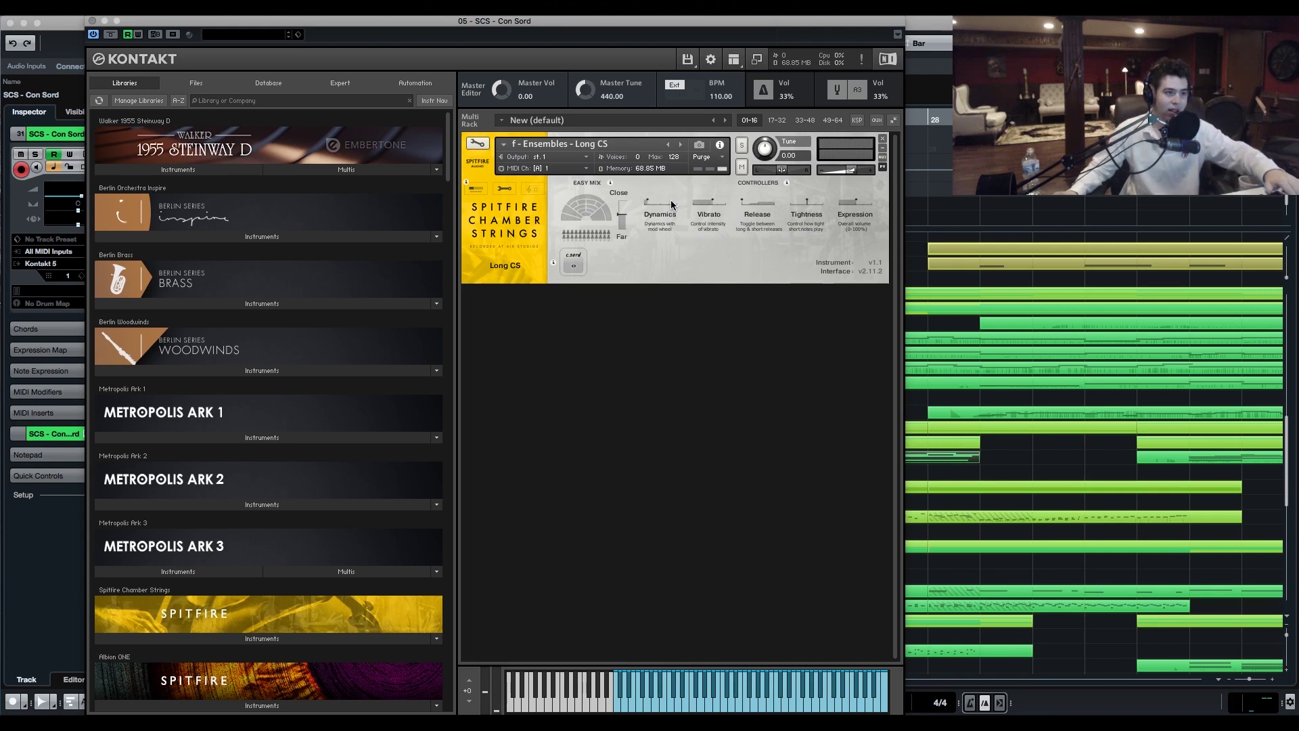
right_click(672, 204)
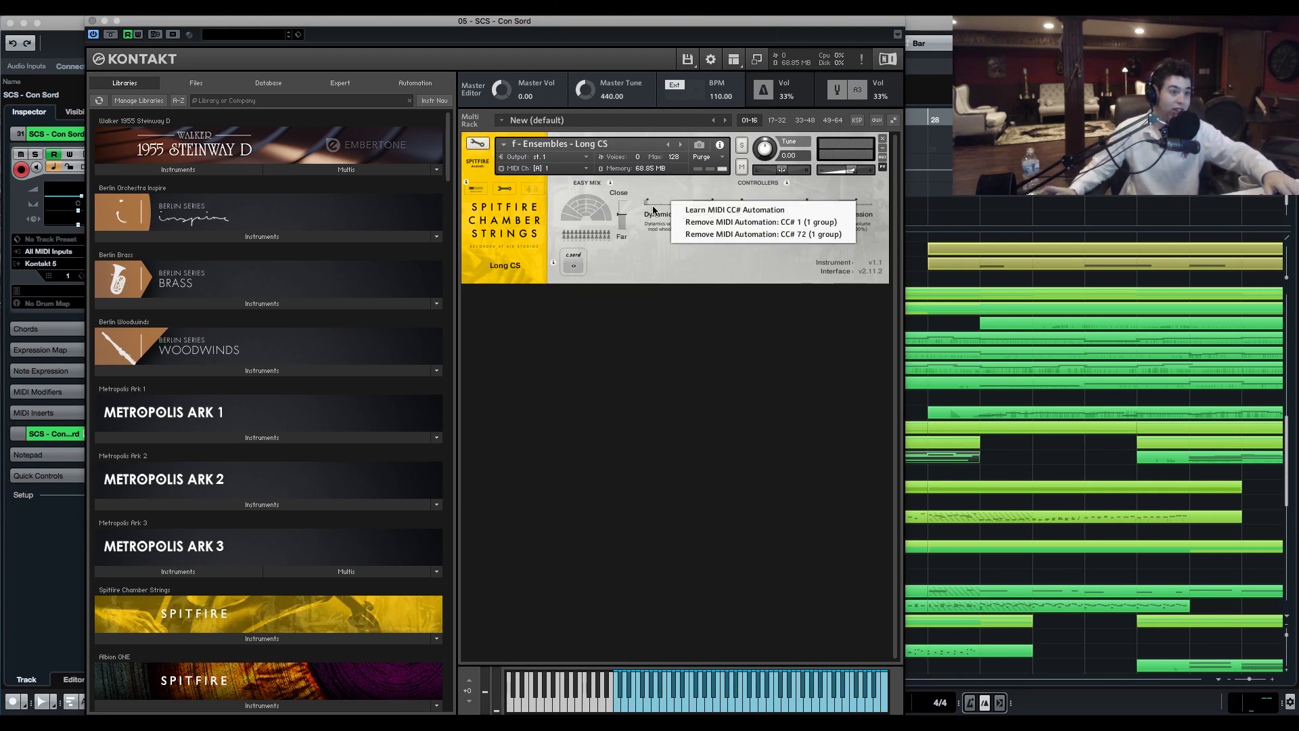
click(655, 202)
right_click(656, 198)
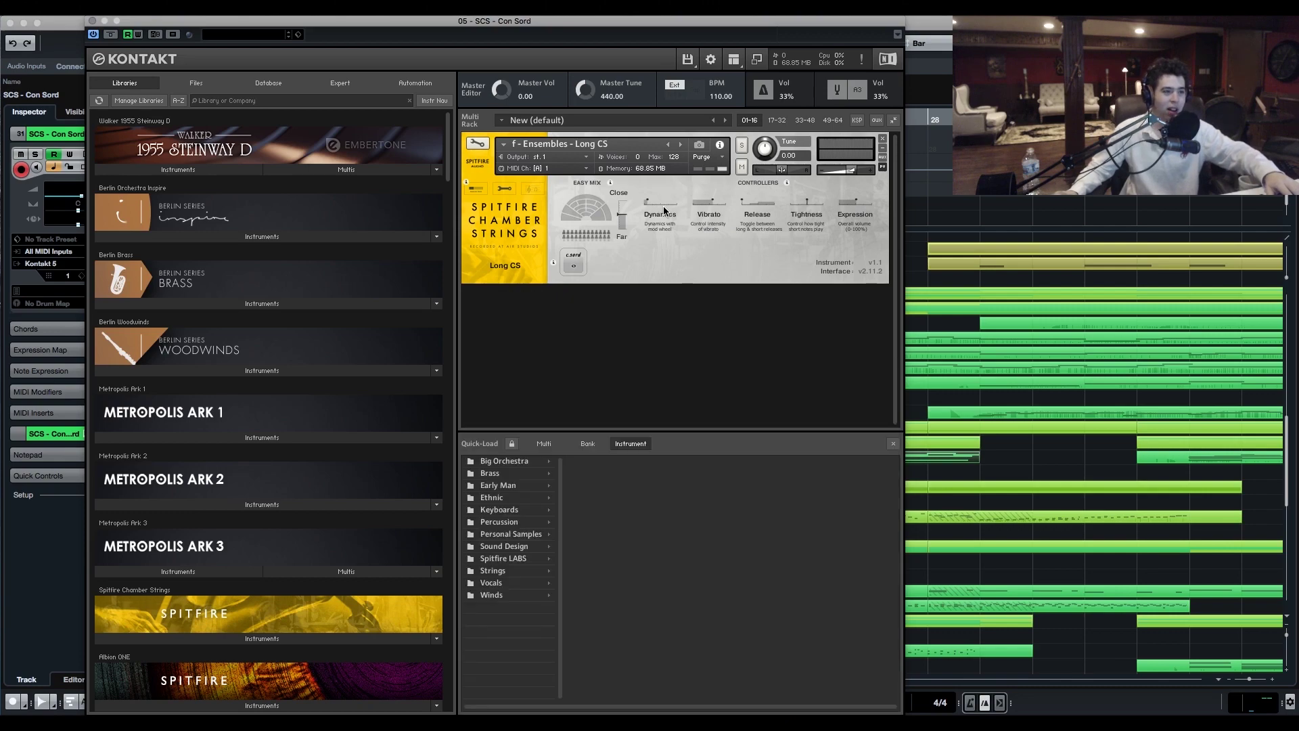
right_click(662, 202)
click(704, 211)
right_click(663, 206)
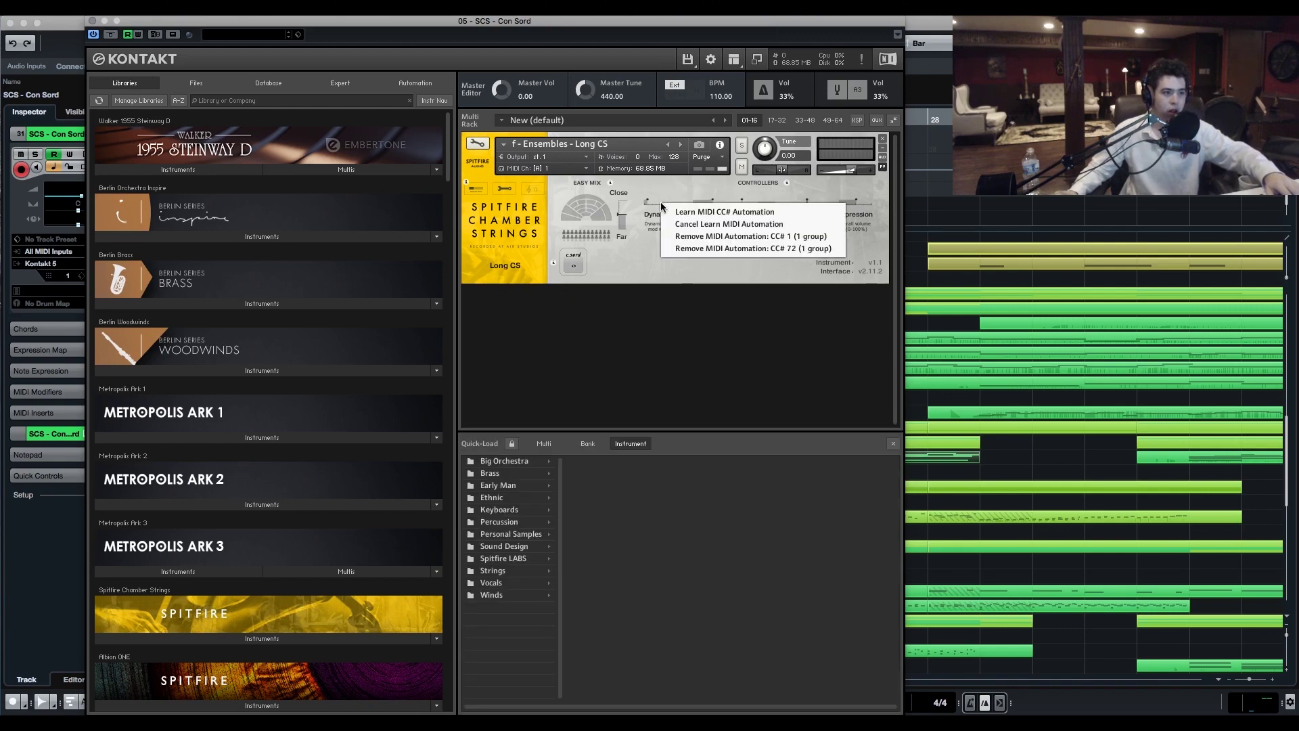
click(704, 224)
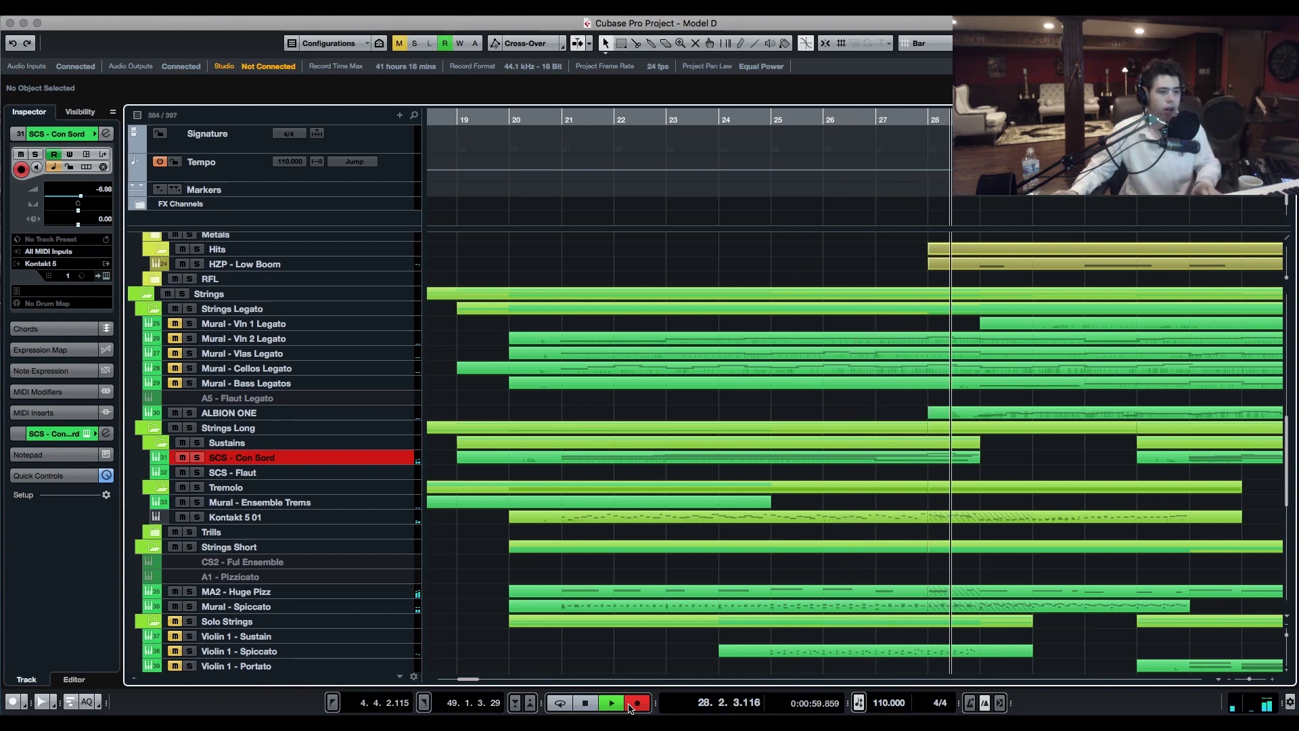
Step: Finish recording the modulation pass on SCS - Con Sord and undo moving the recorded part to Mural - Vln 1 Legato
key(space)
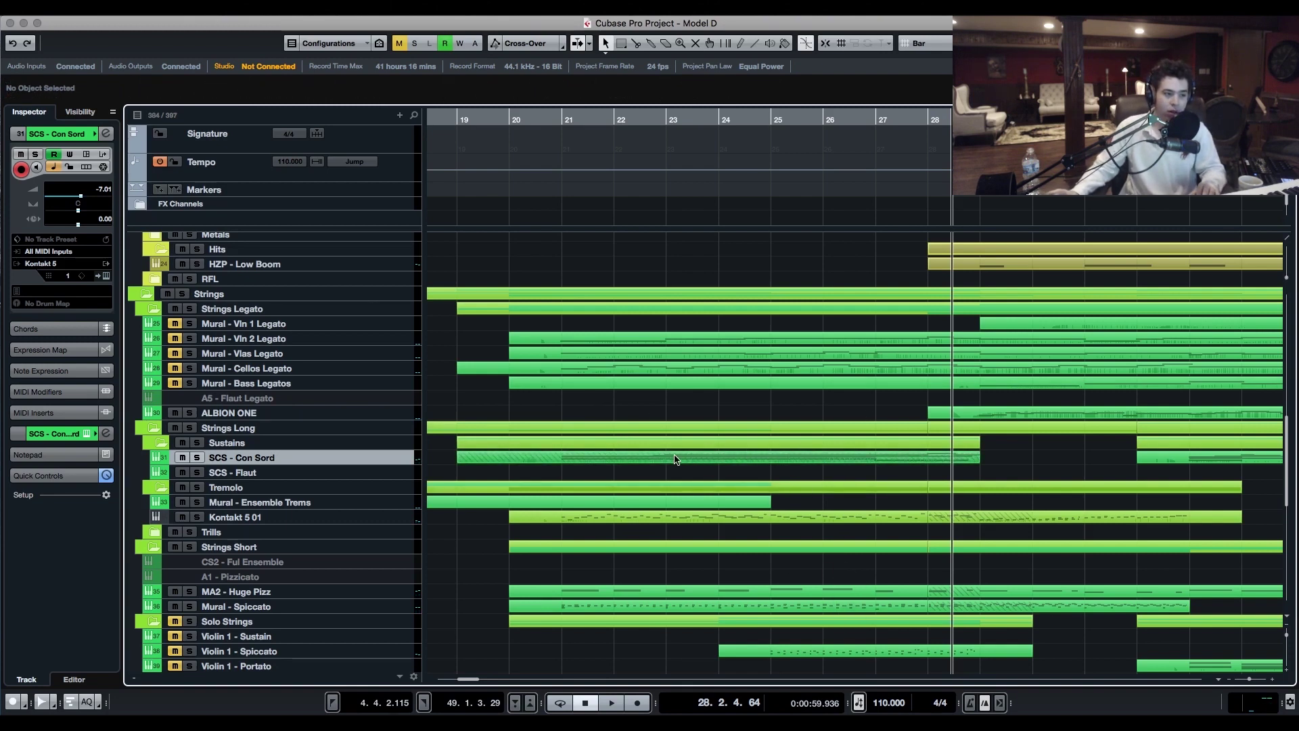
drag(674, 459, 756, 325)
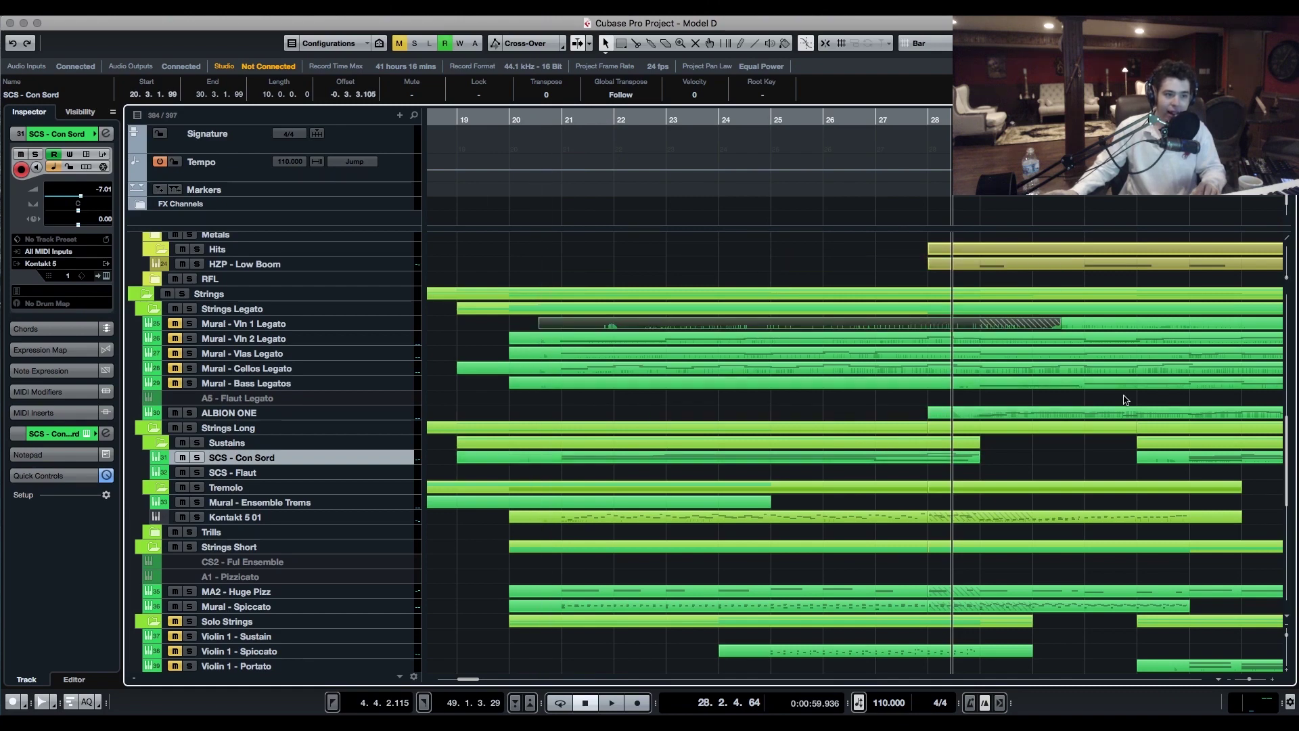
key(ctrl+z)
Step: Inspect the CC1 modulation curve in the new SCS - Con Sord part and glue it to the overlapping note part
double_click(815, 463)
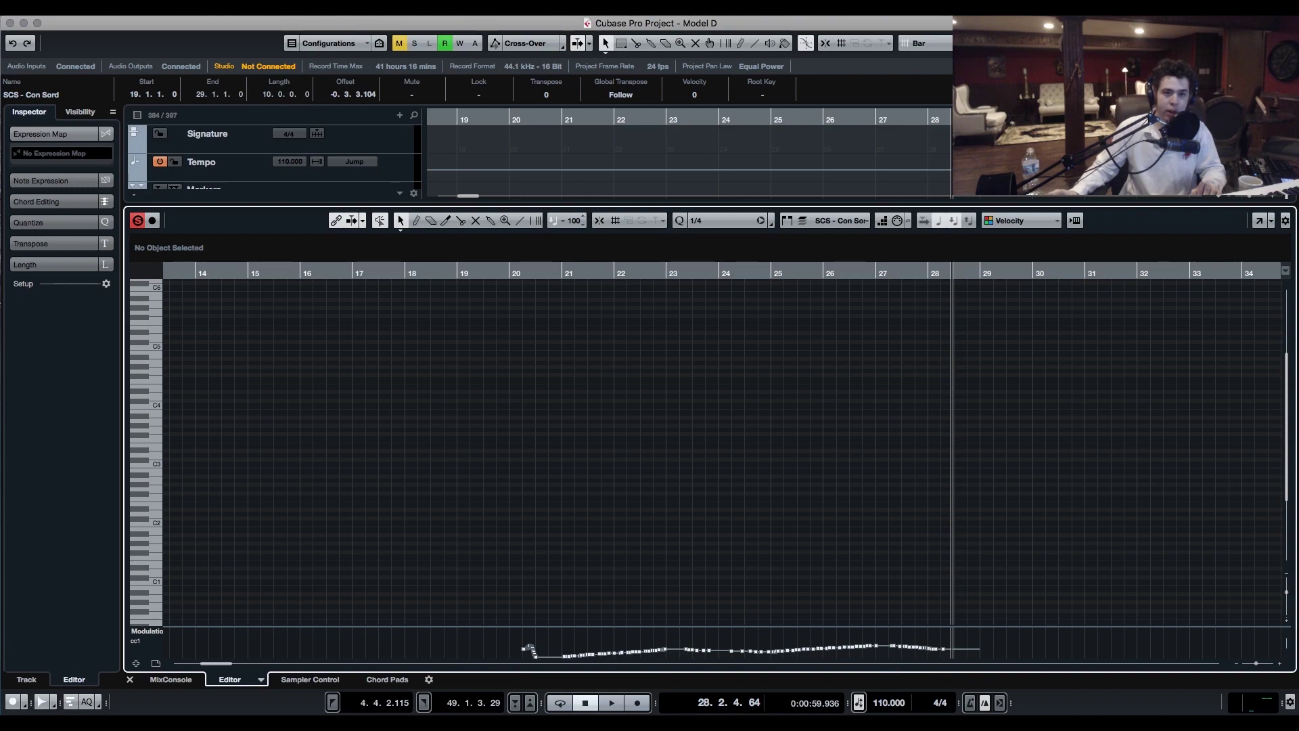
key(Return)
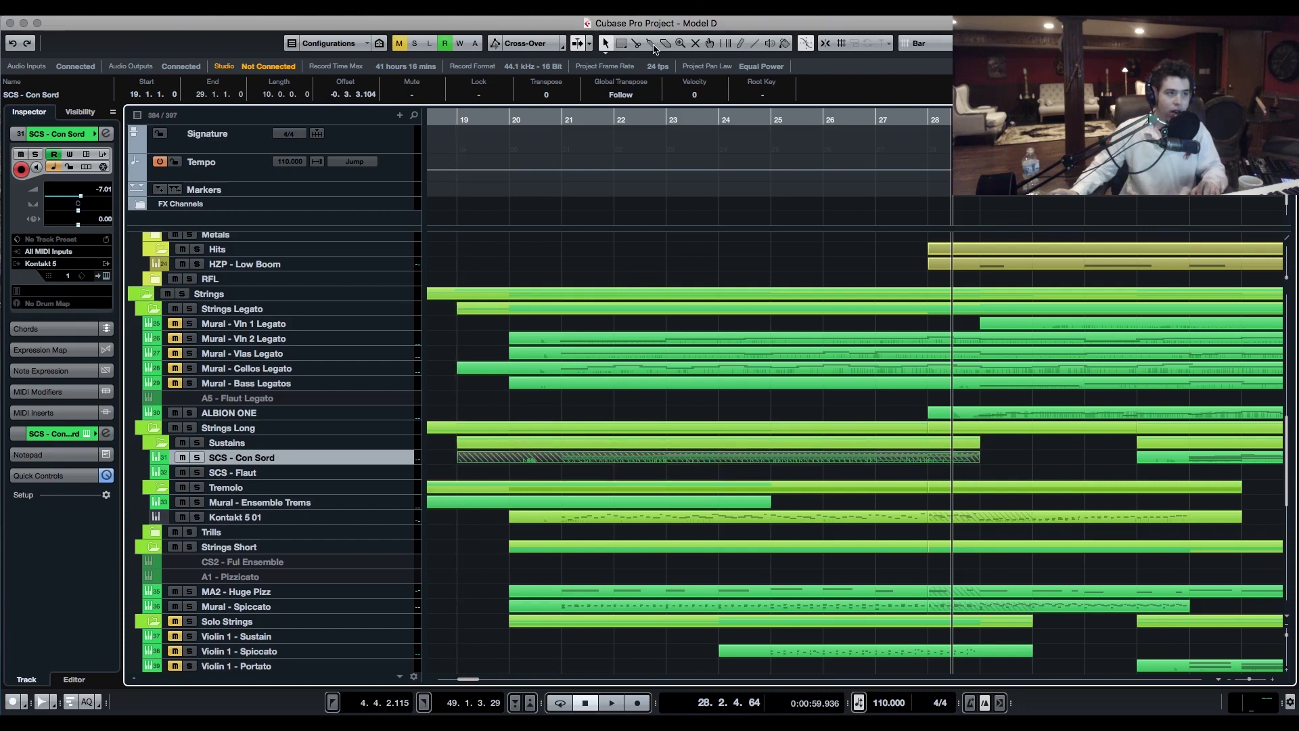
click(704, 461)
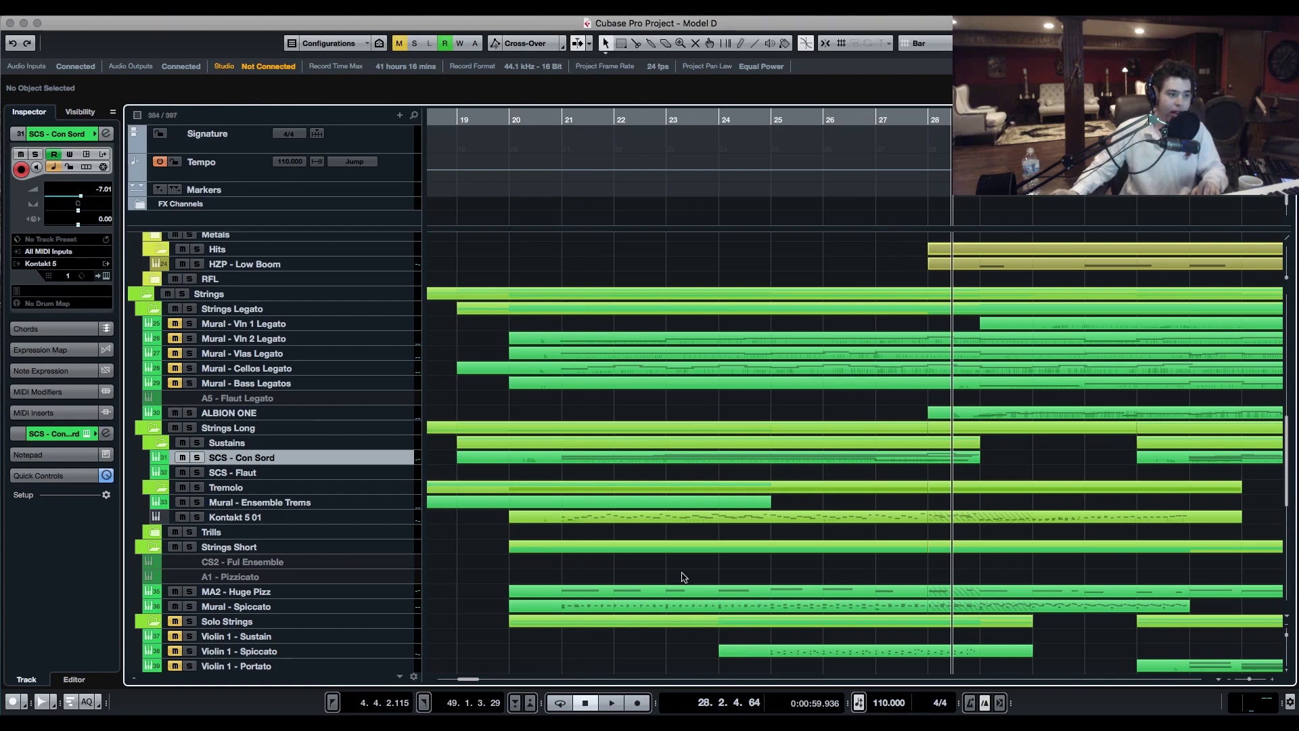
Step: Record a CC11 Expression pass on SCS - Con Sord from bar 20 and glue it to the existing part
double_click(660, 464)
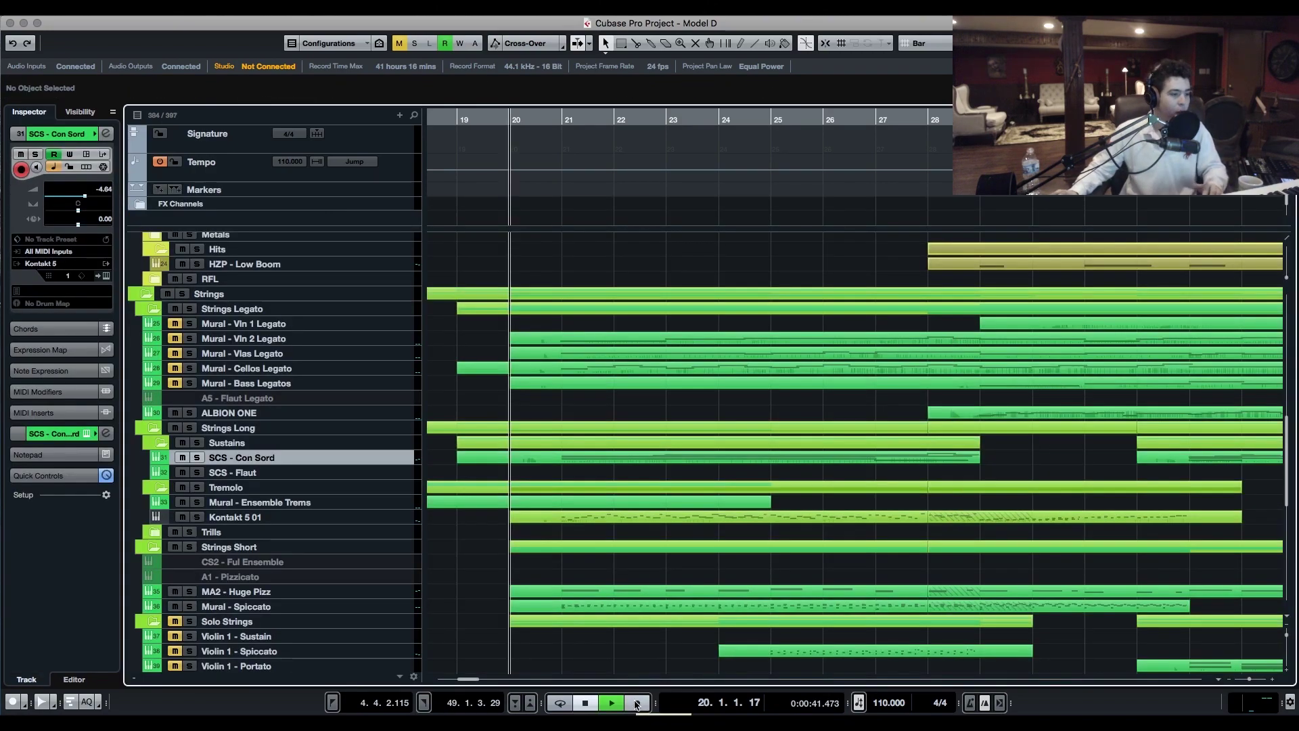
click(637, 703)
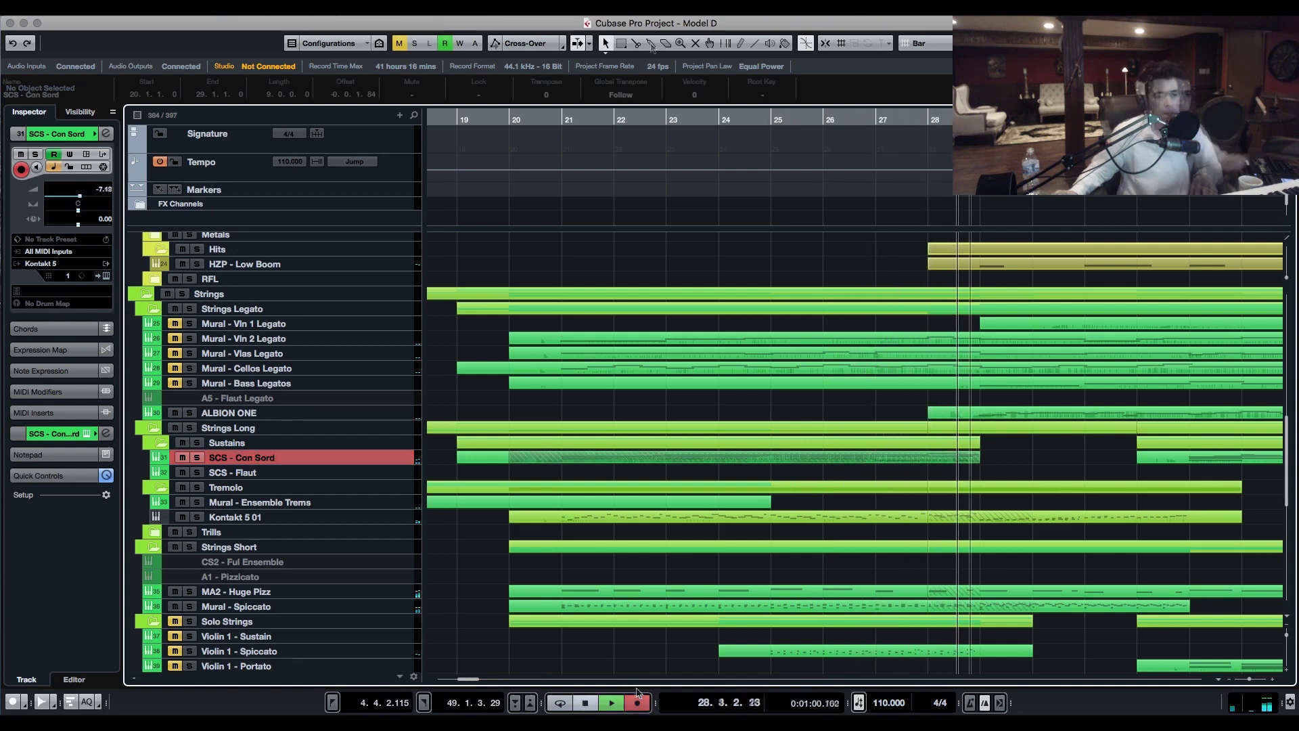
key(space)
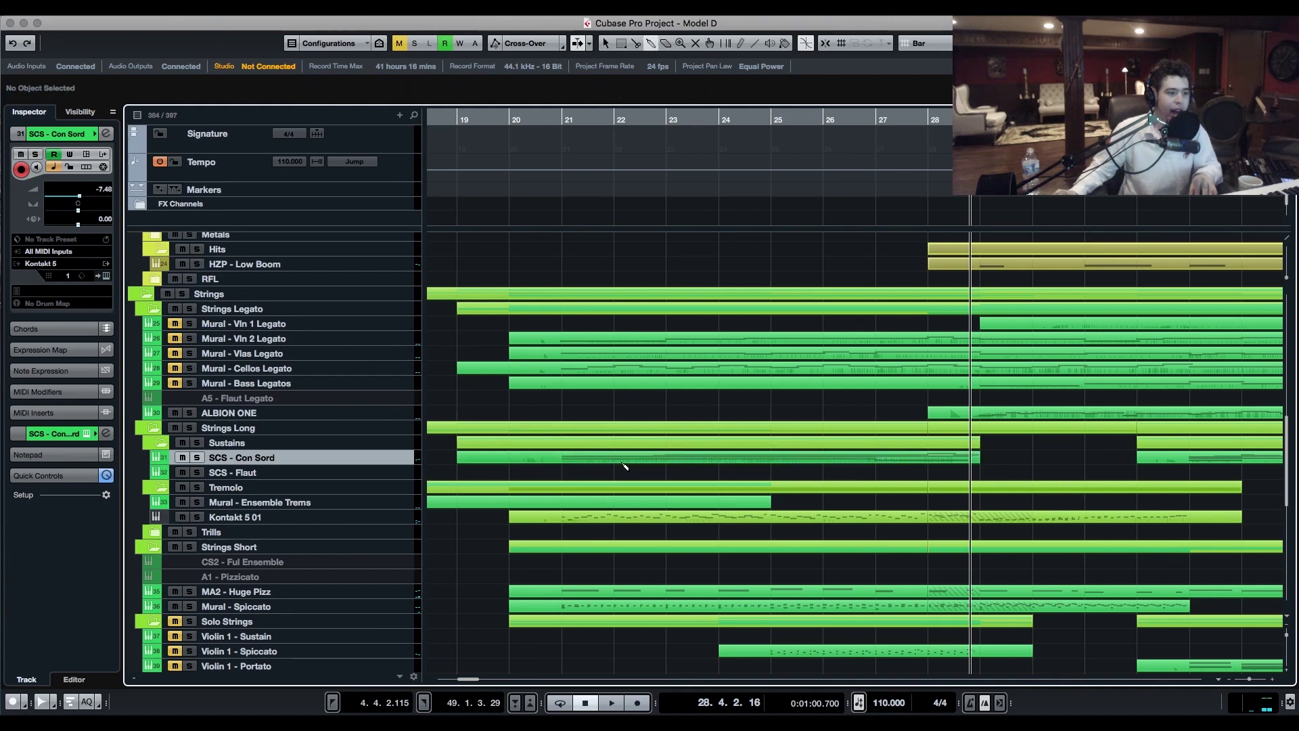
click(672, 458)
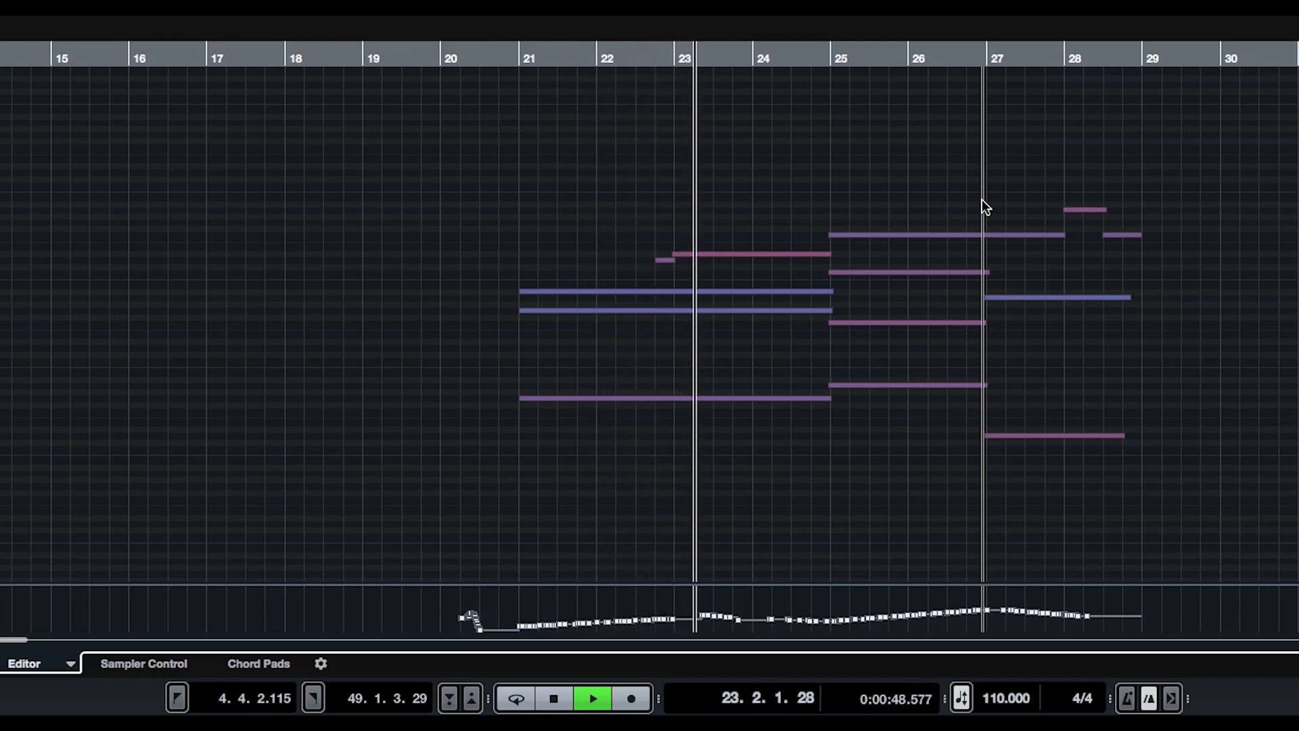
Step: Smooth the CC1 modulation curve with straight lines between bars 21 and 25, and audition the part from just before bar 21
key(space)
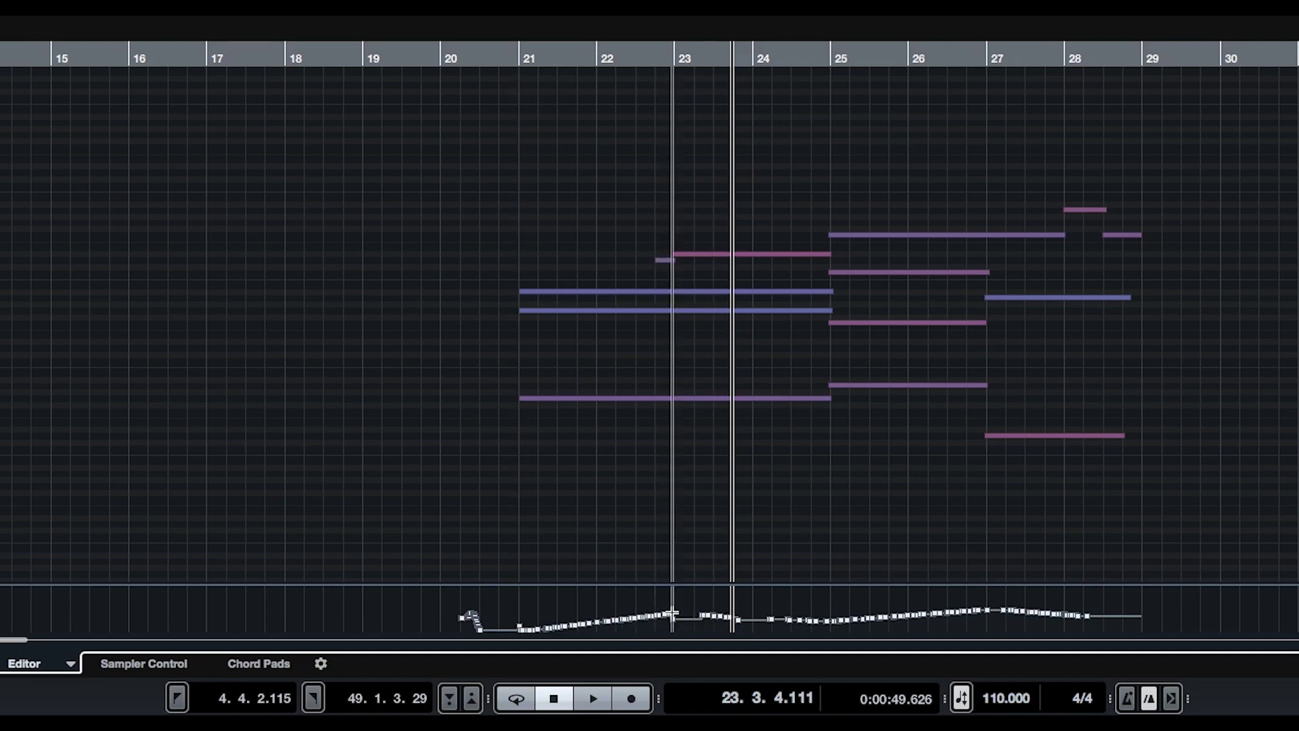
drag(673, 613, 831, 622)
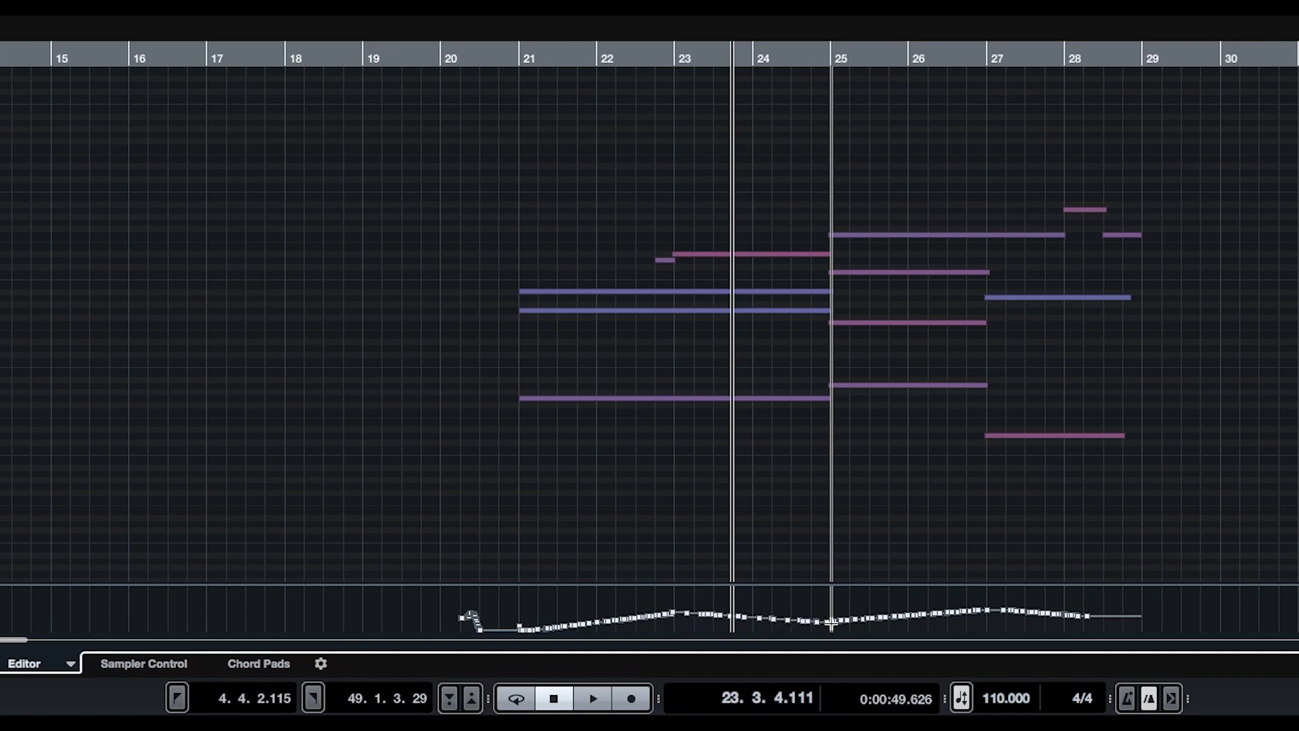
click(507, 54)
key(space)
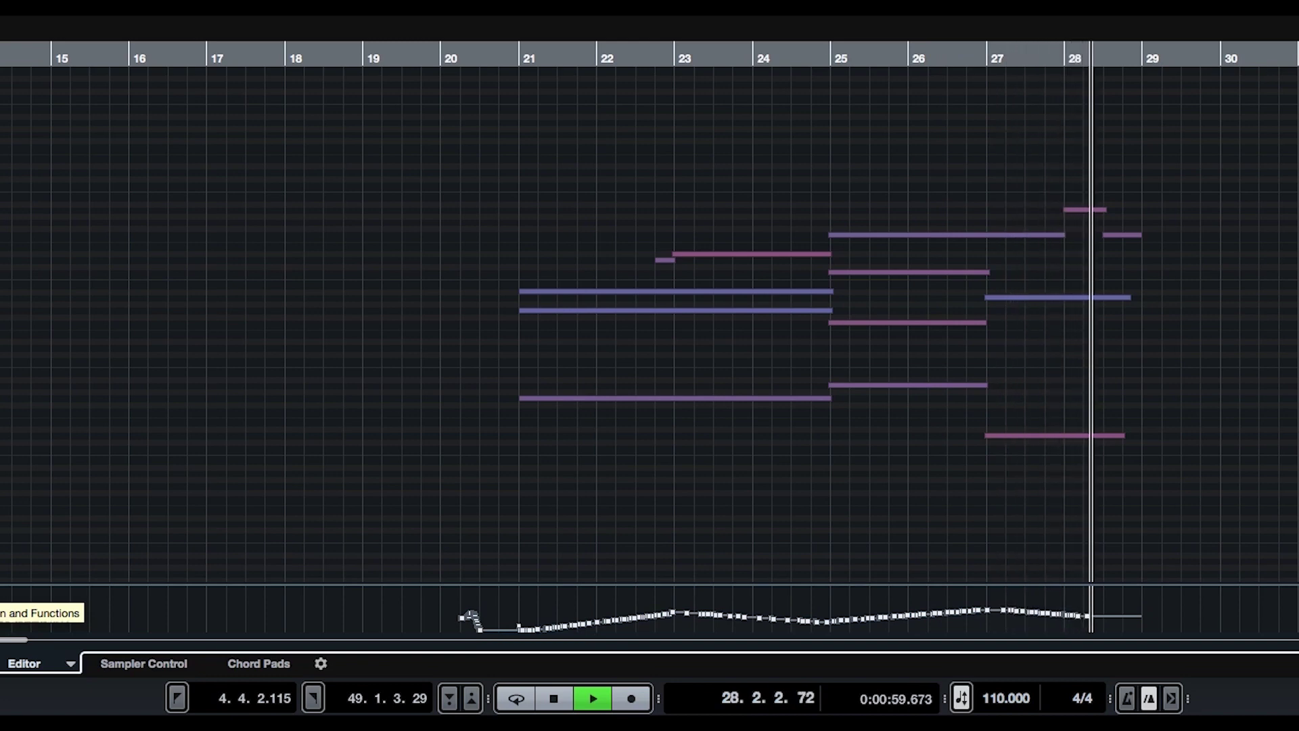
key(space)
Step: Show the CC11 Expression lane and smooth its rise from bar 21 to about bar 23 with a straight line
click(4, 613)
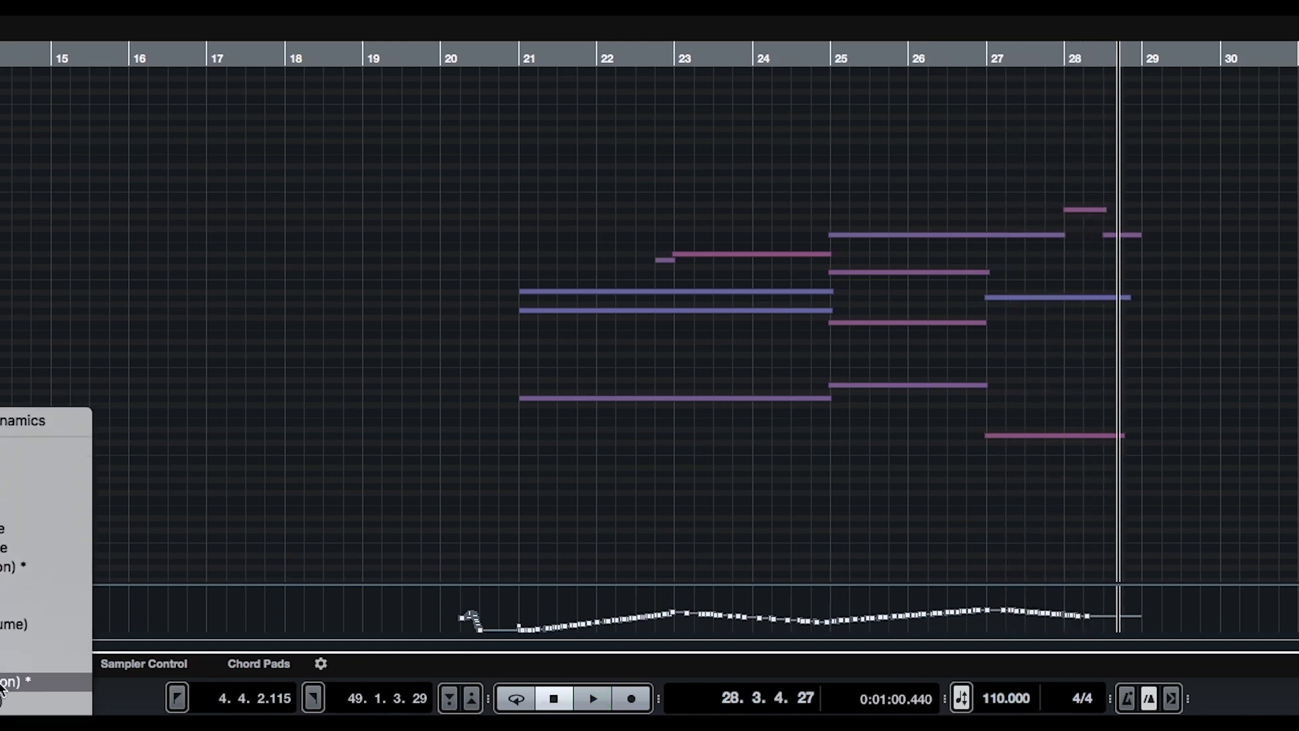
click(3, 685)
drag(519, 629, 684, 606)
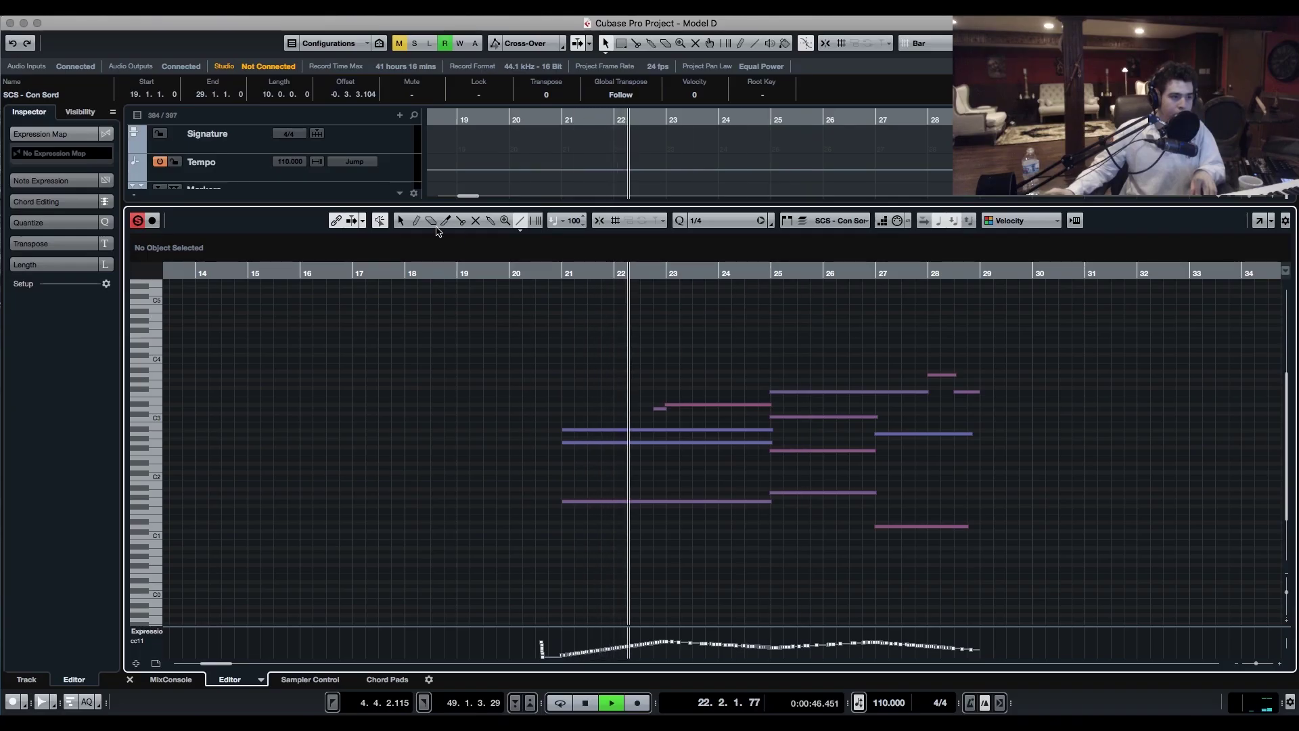
Step: Adjust the CC11 Expression points between bar 21 and about the middle of bar 22 and listen through to bar 29
drag(555, 639, 647, 689)
drag(563, 634, 564, 624)
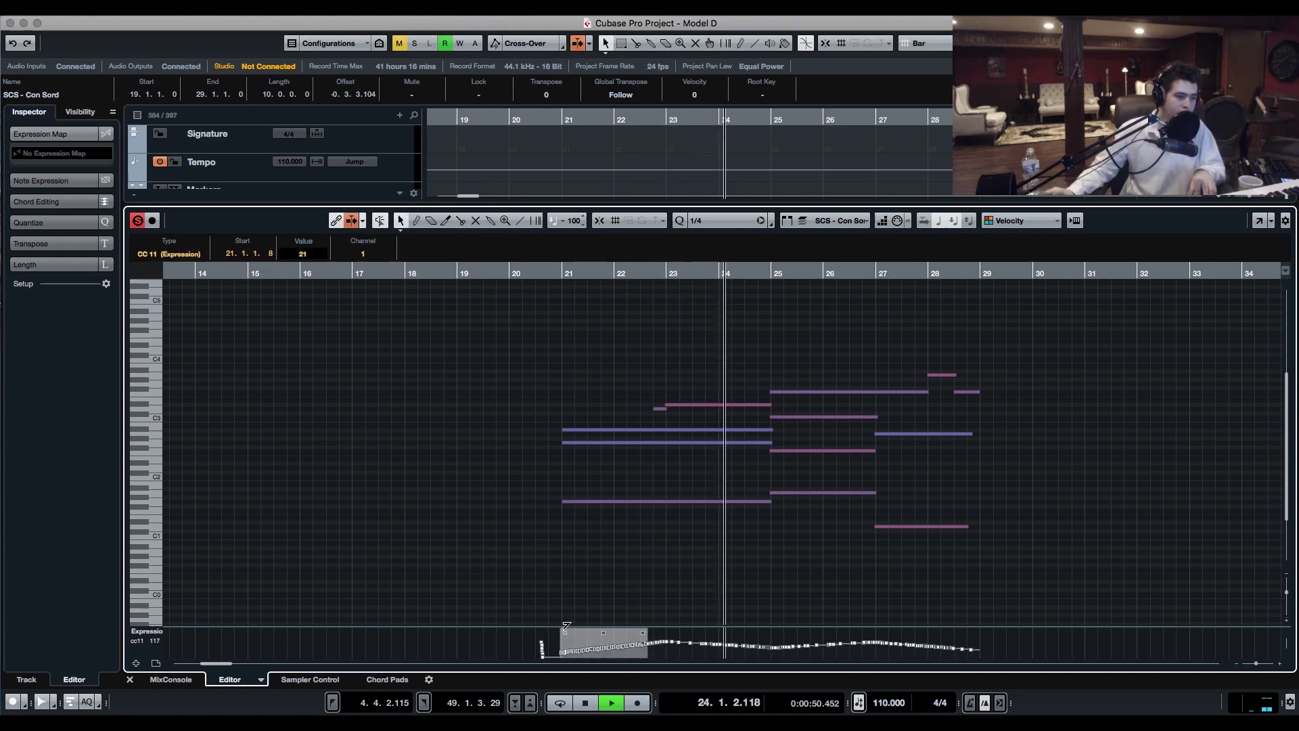
click(1189, 512)
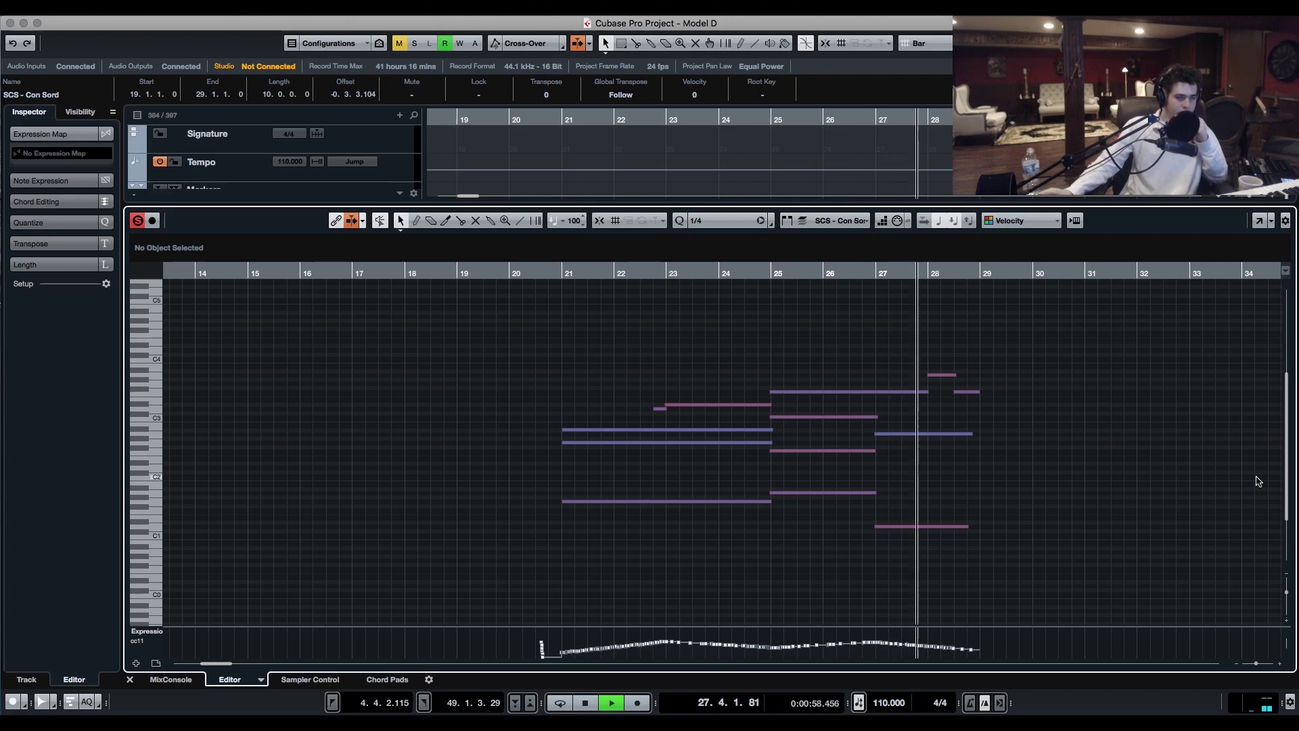
scroll(1259, 481, up, 1)
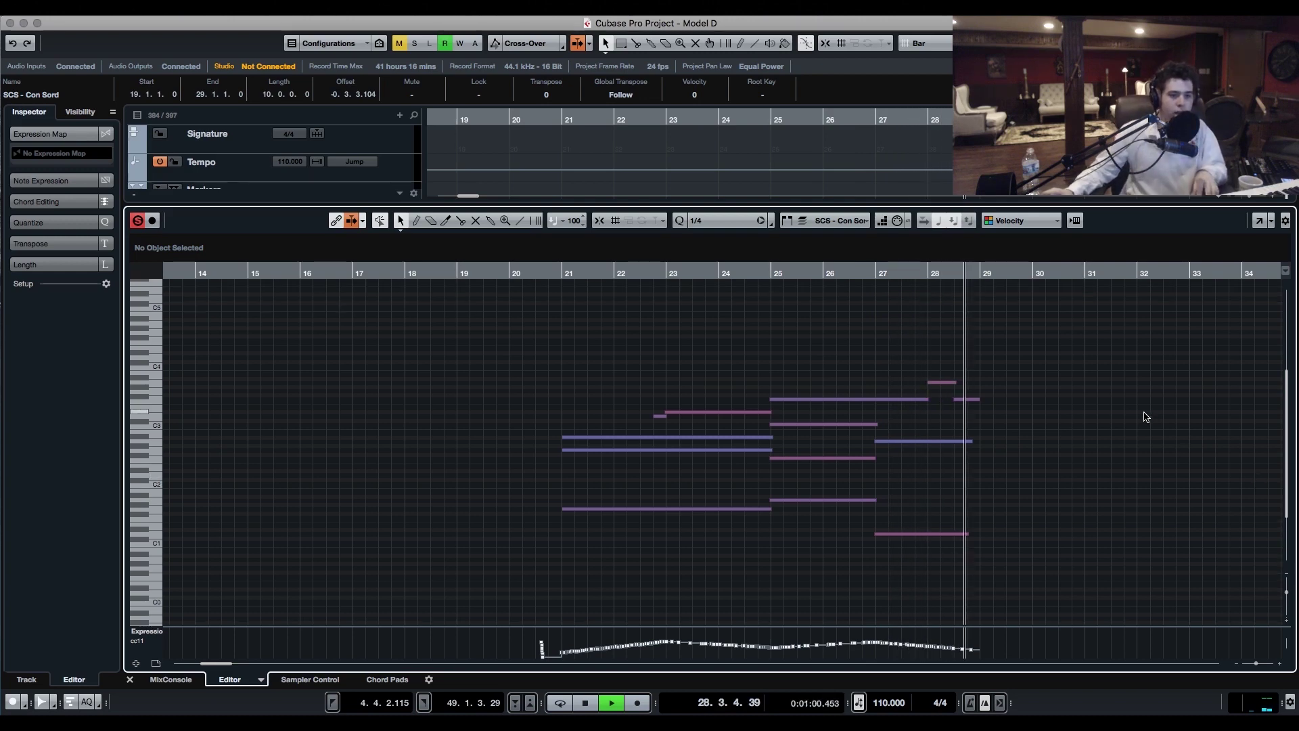
key(space)
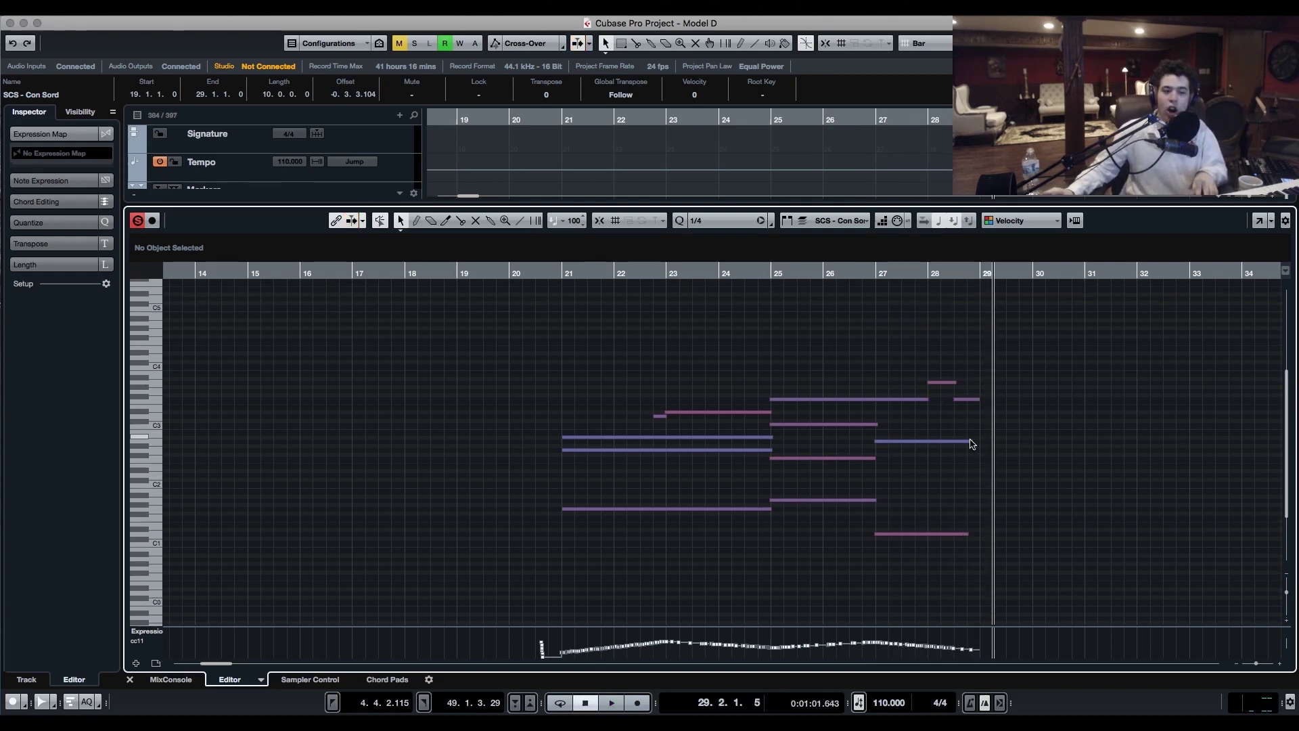
Step: Extend the ends of the two lower notes that start at bar 27 to about bar 29
click(971, 442)
drag(971, 442, 981, 444)
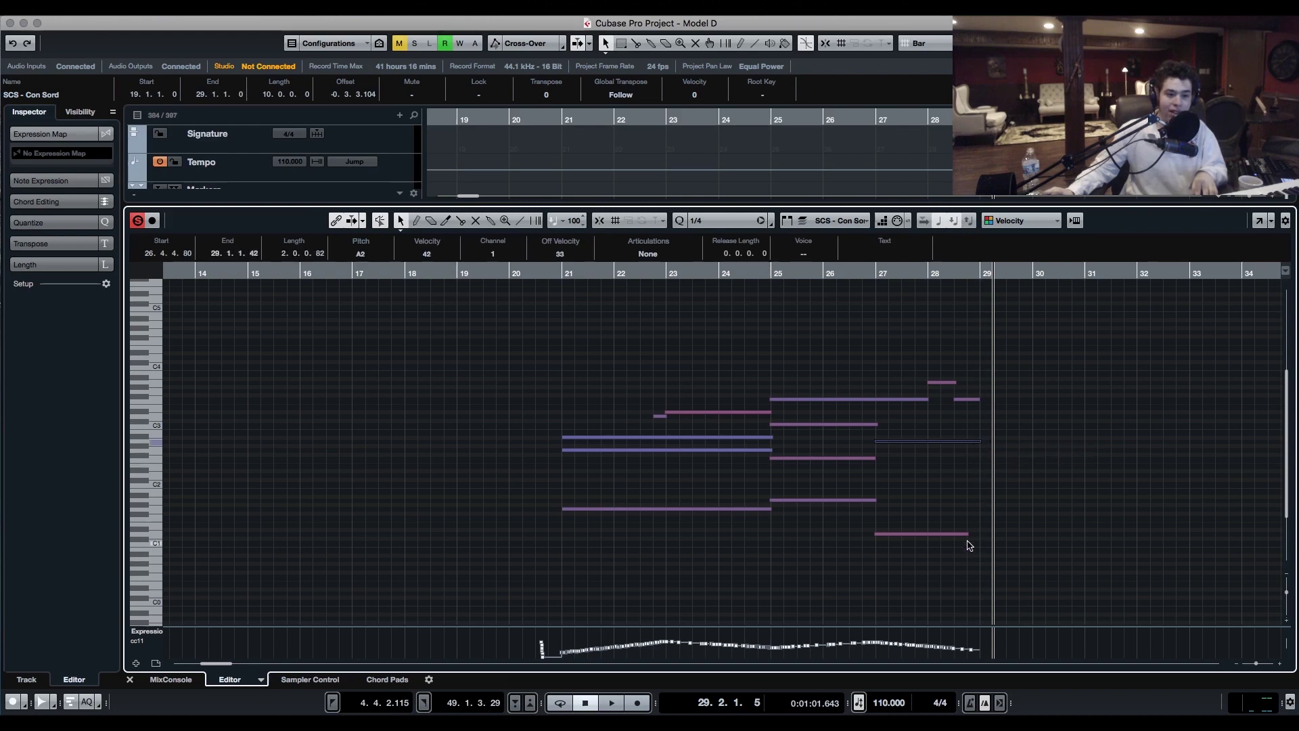
drag(968, 534, 977, 535)
click(1013, 529)
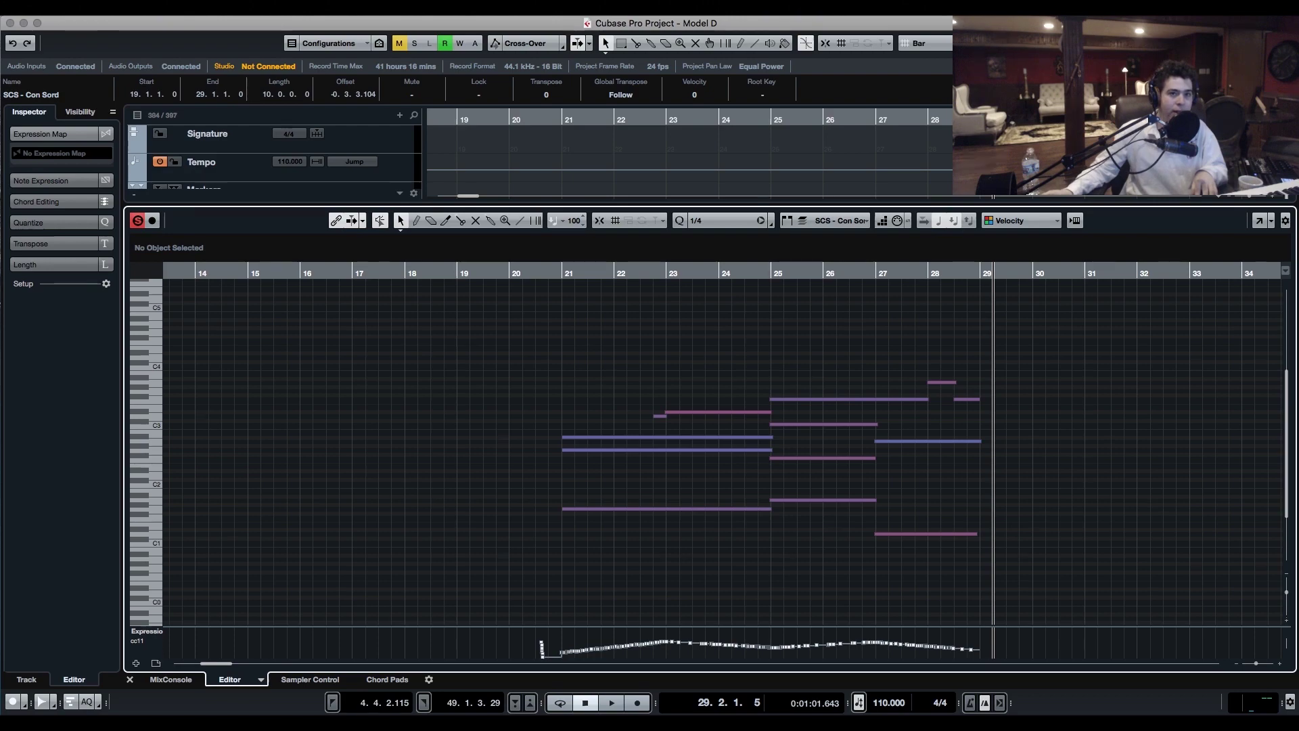
Step: Check the Vibrato controller in the track's Kontakt instrument and solo the SCS - Con Sord track
key(Return)
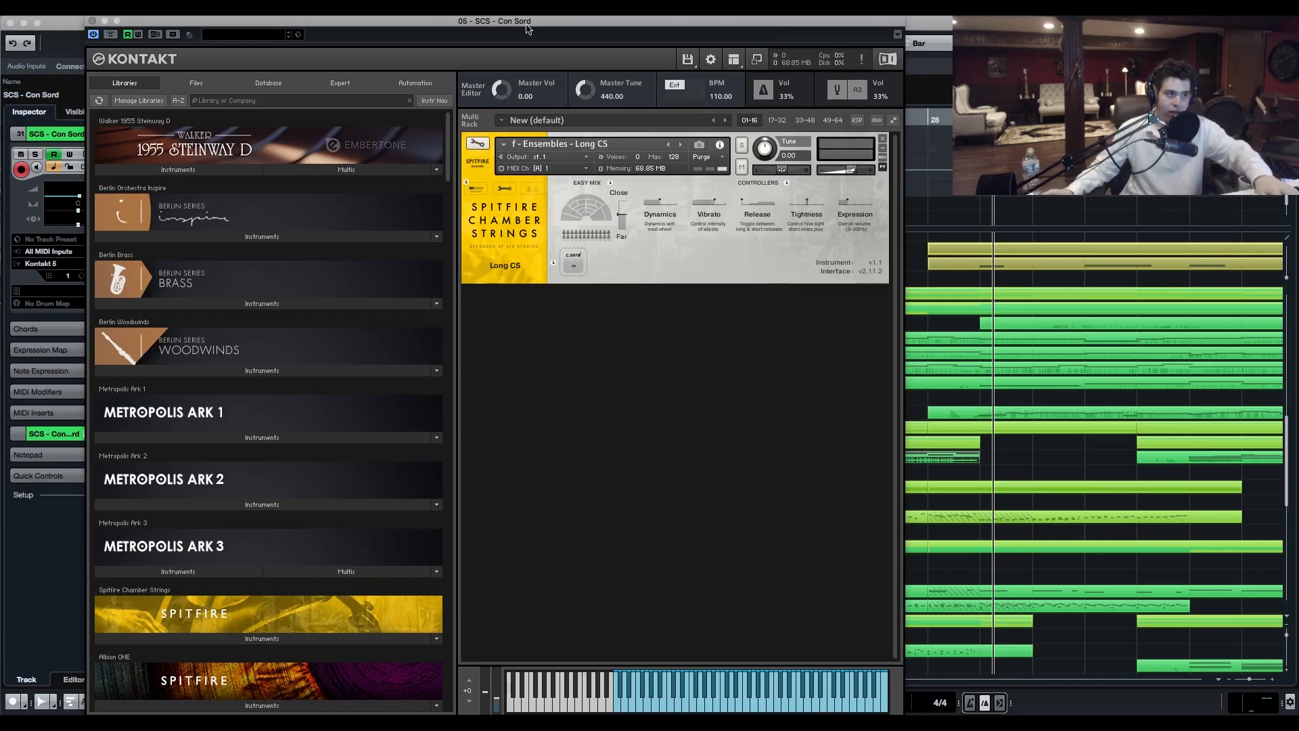
click(258, 27)
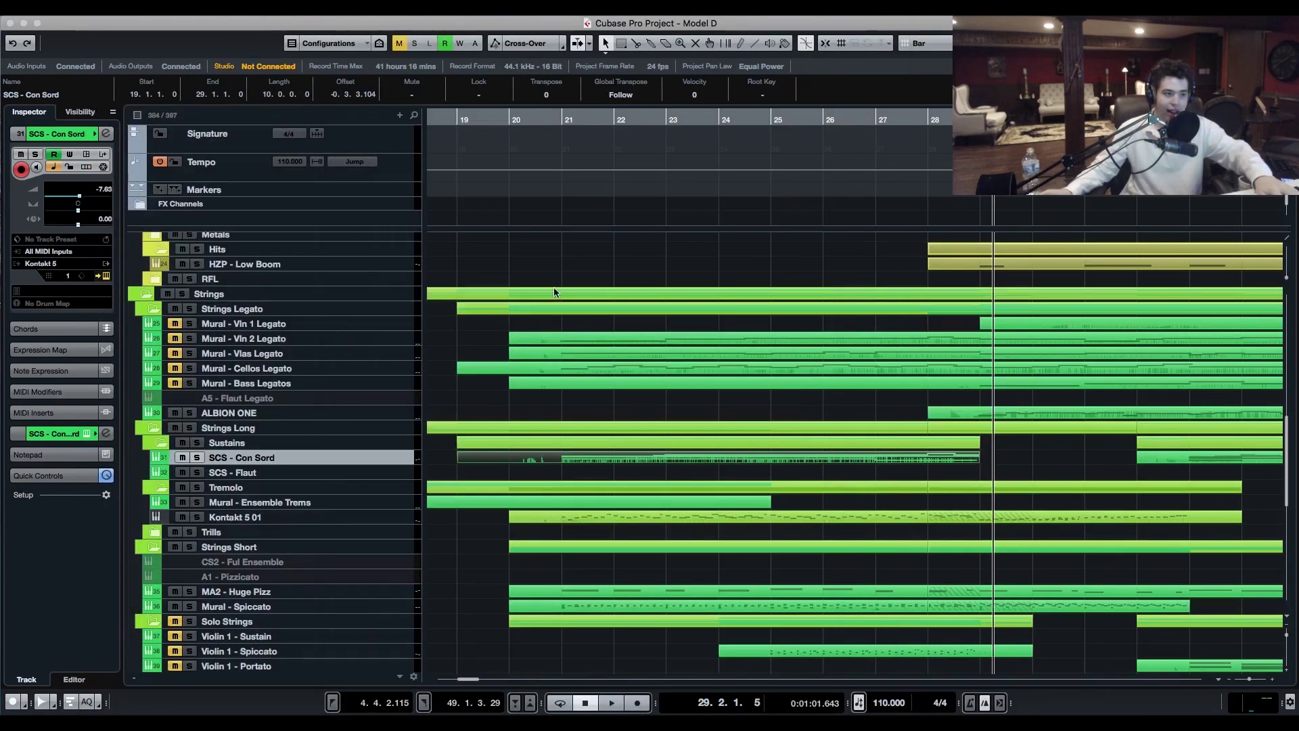
click(196, 458)
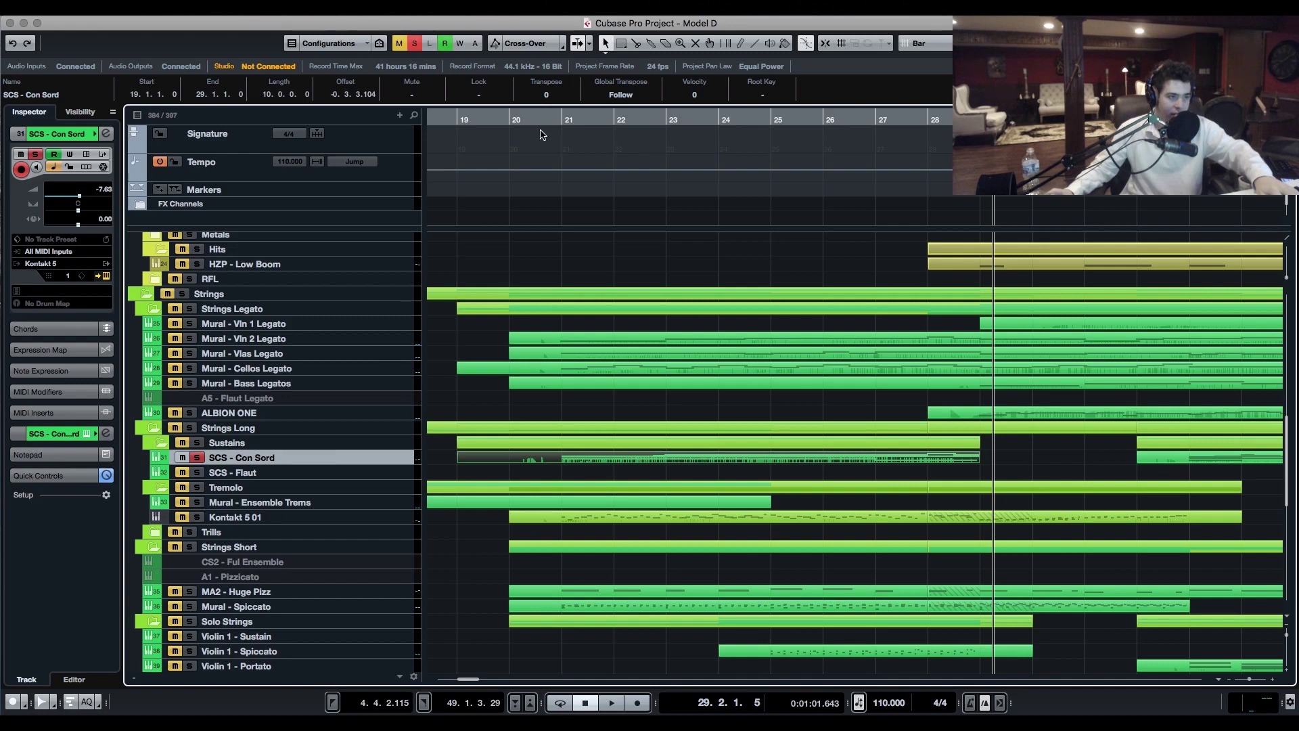
Step: Record a CC5 vibrato pass on SCS - Con Sord from about bar 20 to 29 and glue it to the existing part
click(541, 120)
click(612, 703)
click(639, 703)
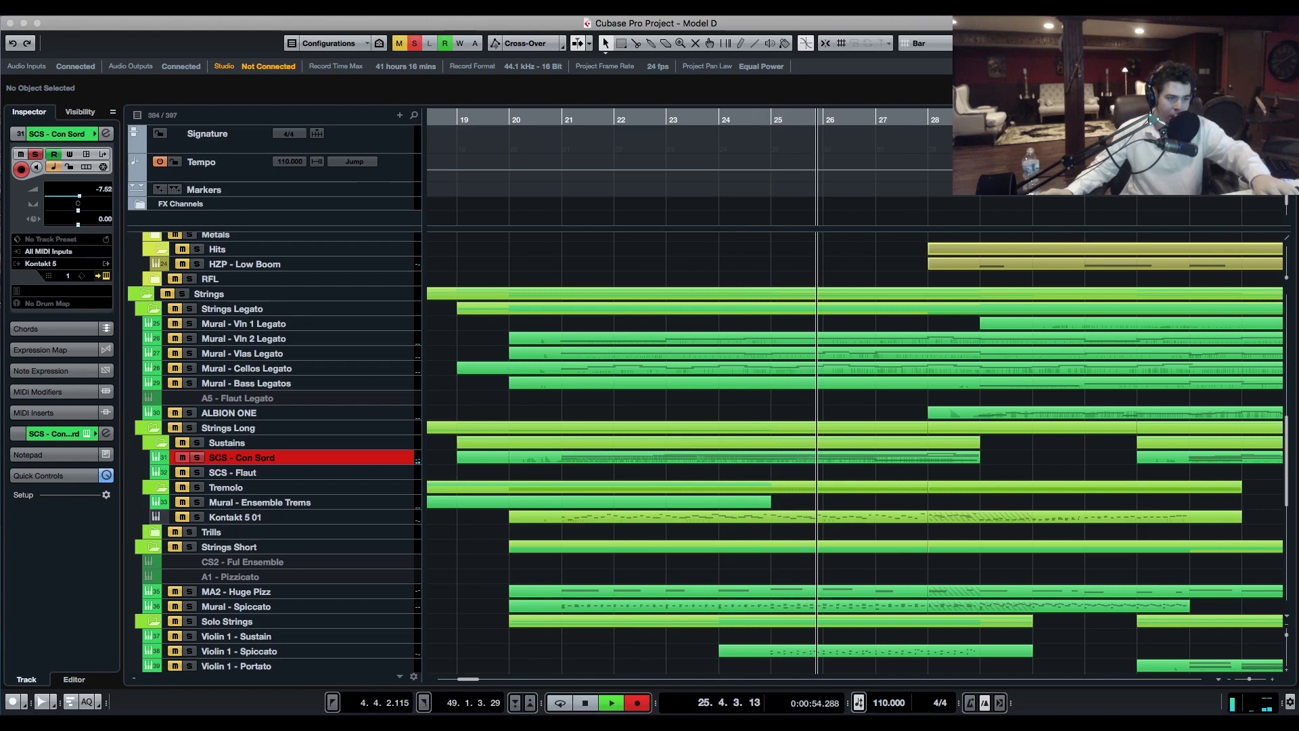
drag(1298, 124, 501, 125)
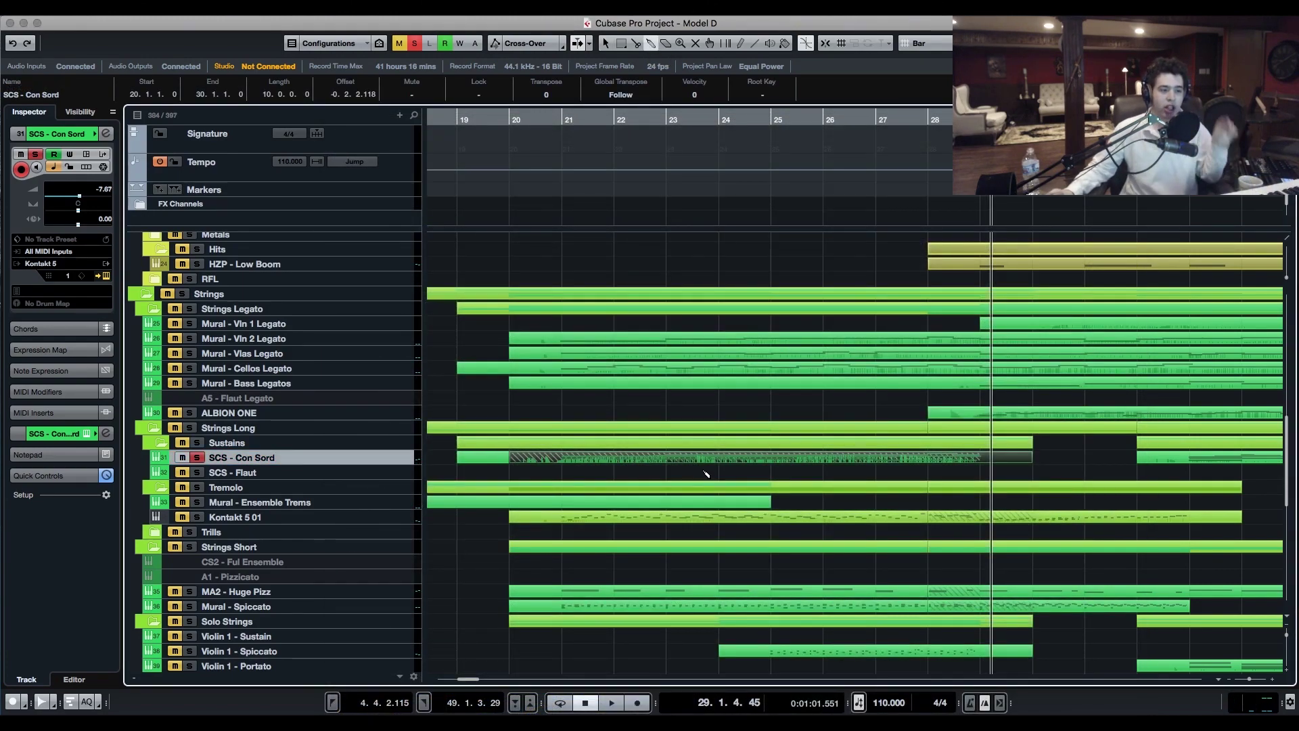
click(705, 466)
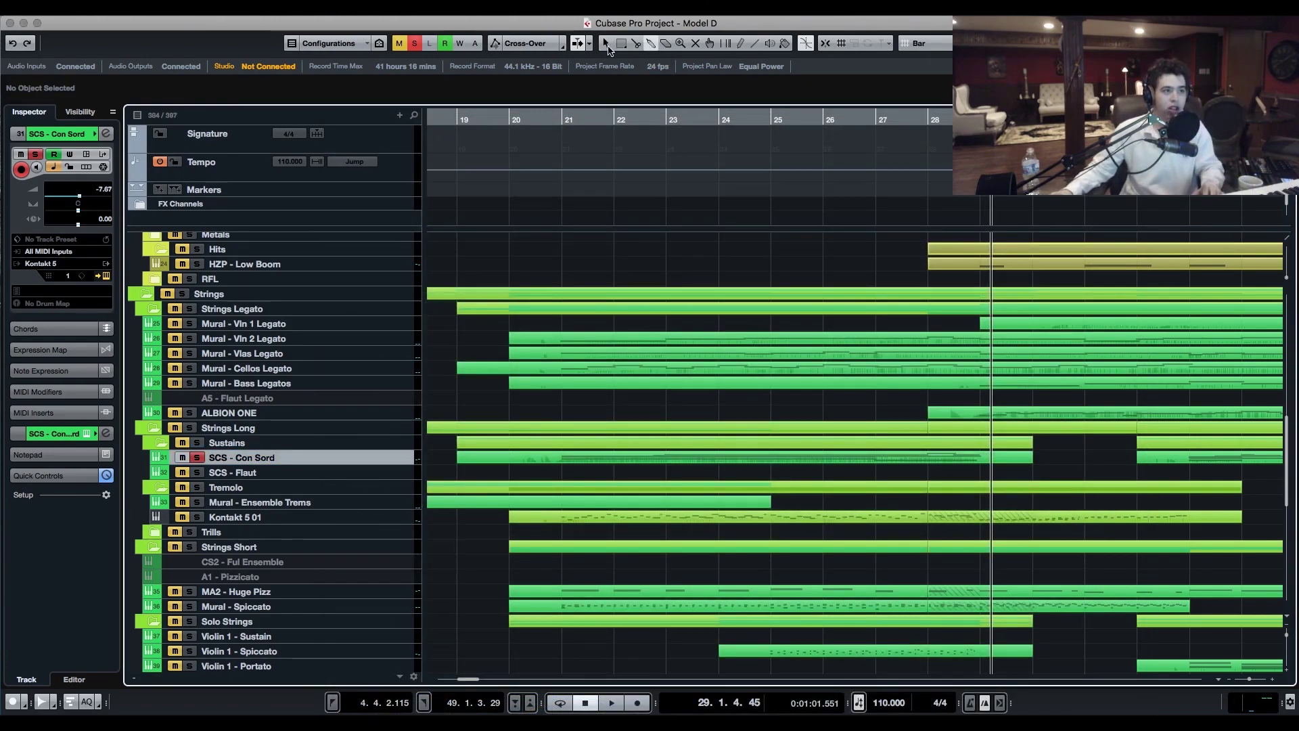
Step: Open the SCS - Con Sord part and smooth the CC5 Portamento curve with straight lines from bar 21 to about bar 29
double_click(776, 460)
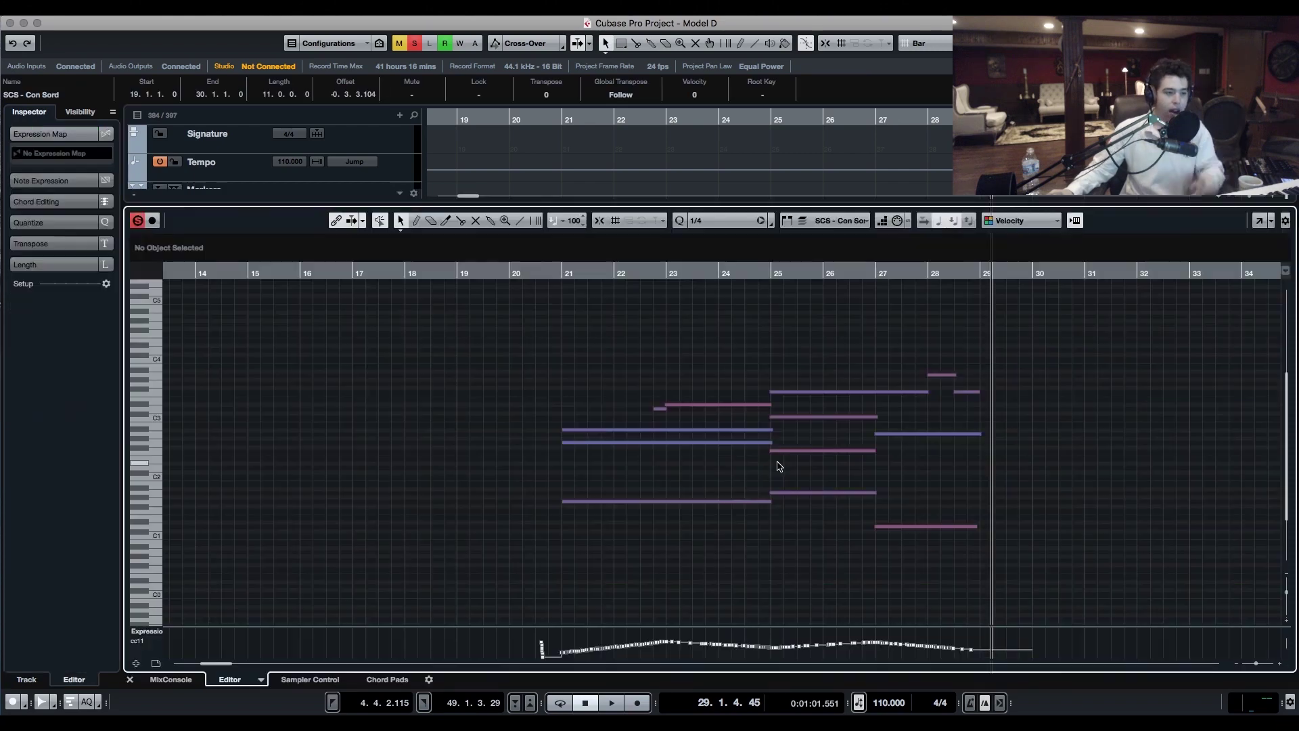
click(521, 221)
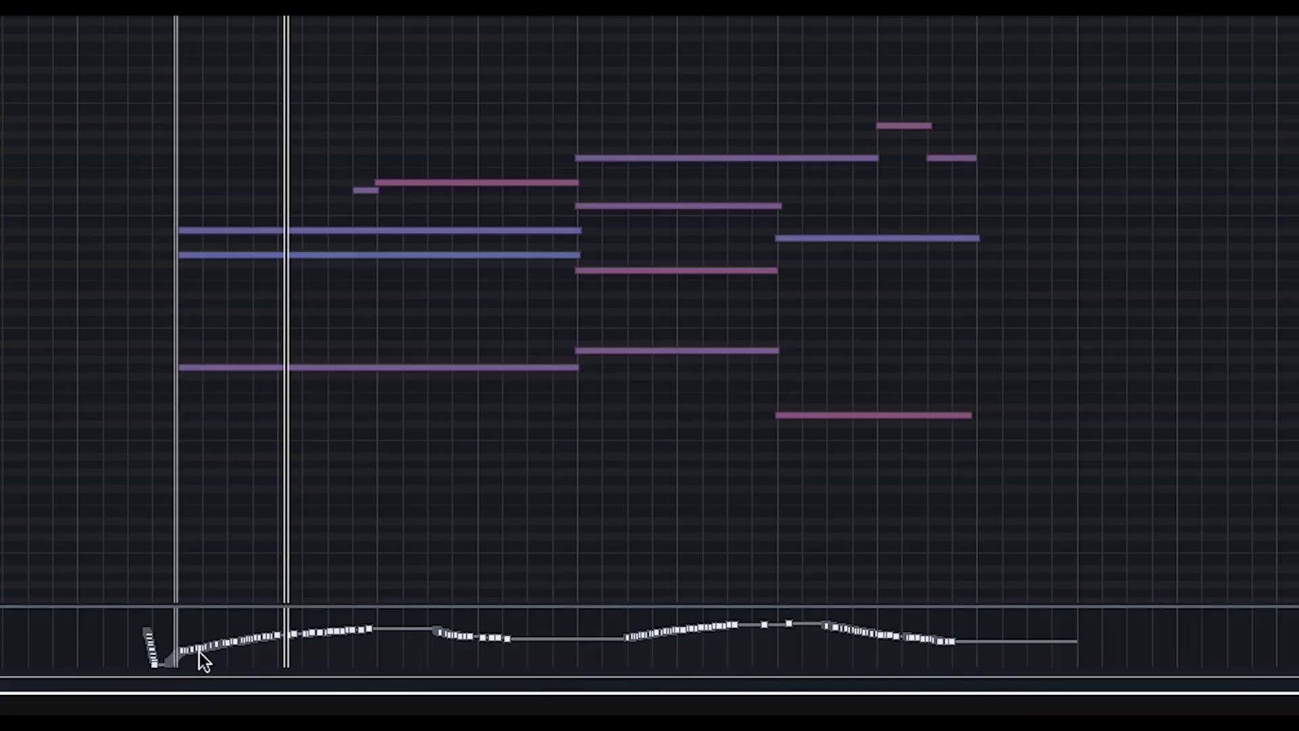
mouse_move(199, 653)
mouse_down()
mouse_move(435, 624)
mouse_move(373, 626)
mouse_up()
drag(375, 626, 575, 639)
drag(759, 626, 775, 623)
drag(905, 638, 951, 642)
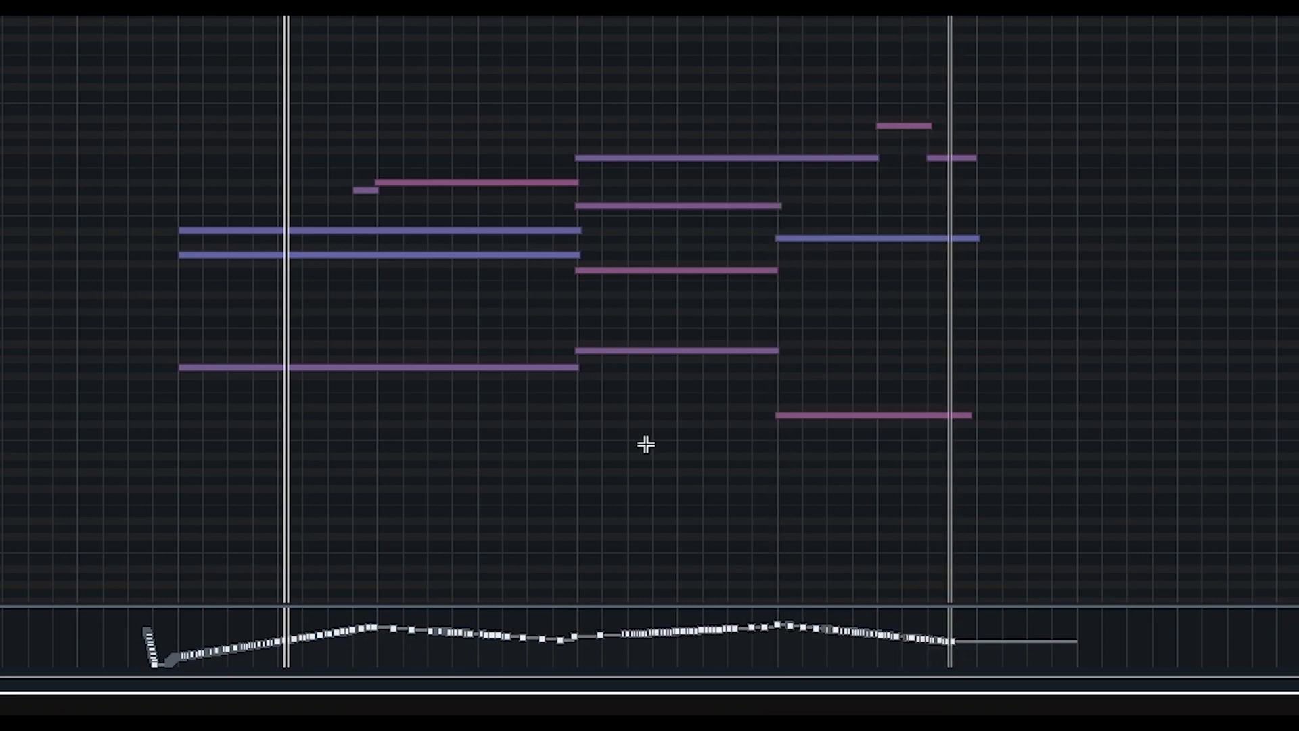
Step: Play the part from just before bar 21 and watch the Dynamics, Vibrato and Expression controllers in the Kontakt instrument
click(560, 273)
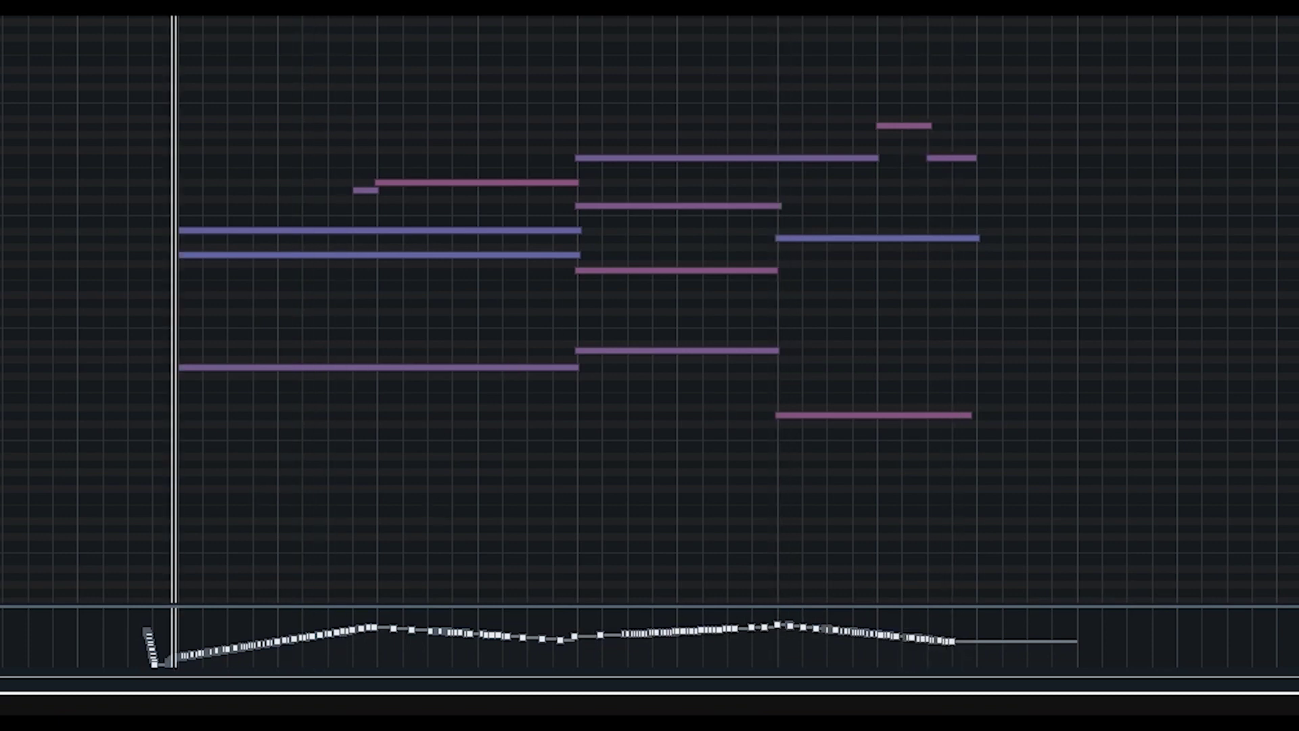
key(space)
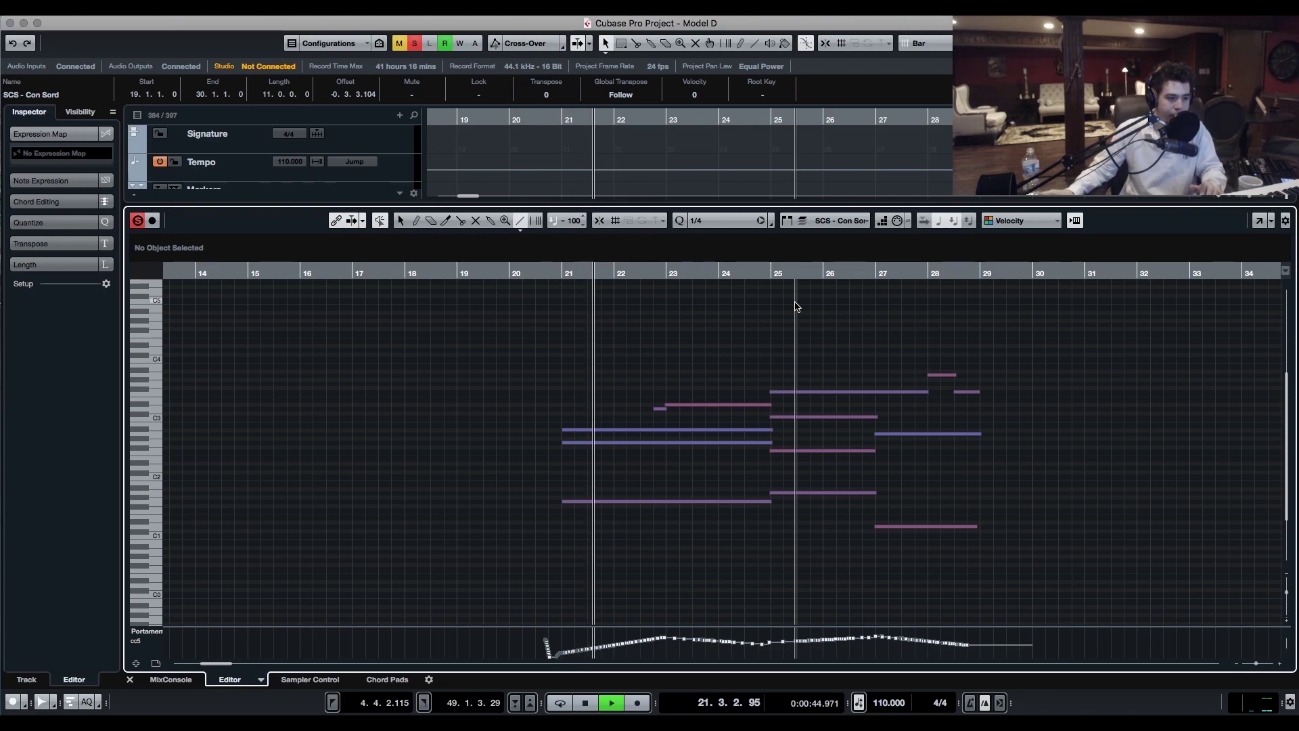
drag(1298, 419, 481, 170)
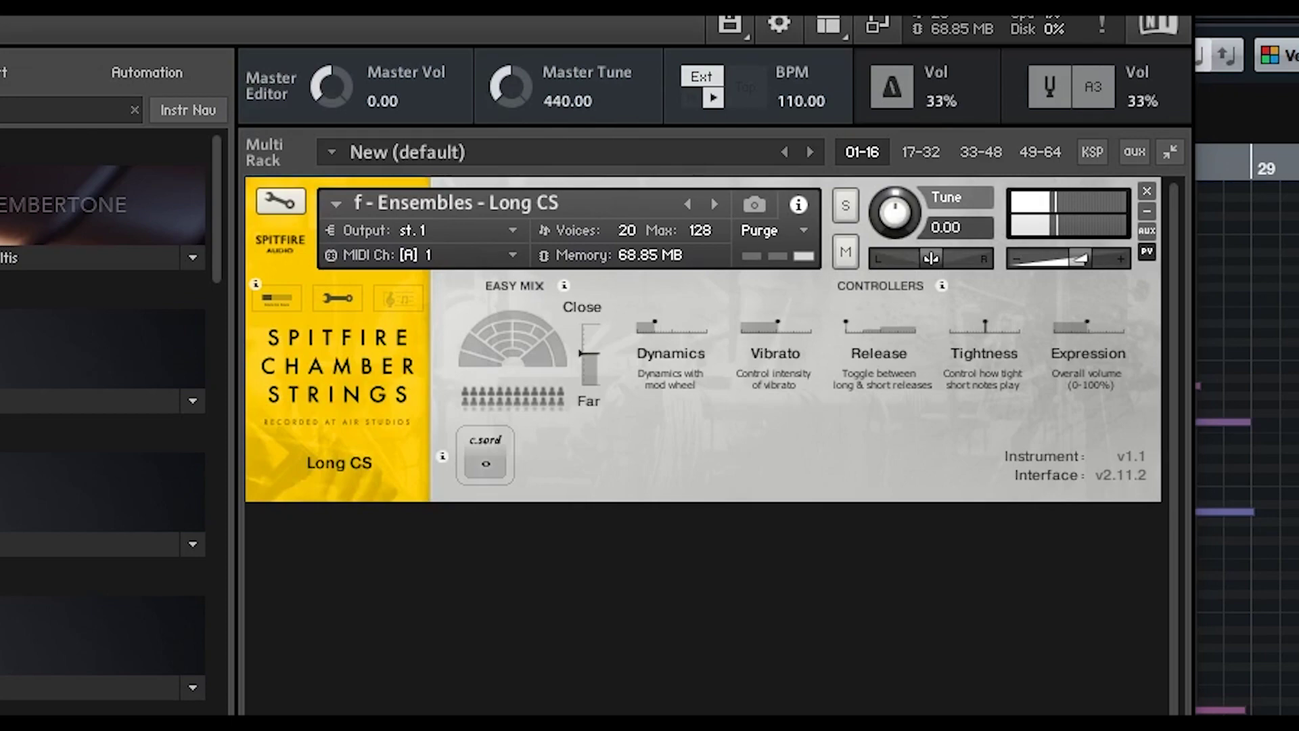
key(super+w)
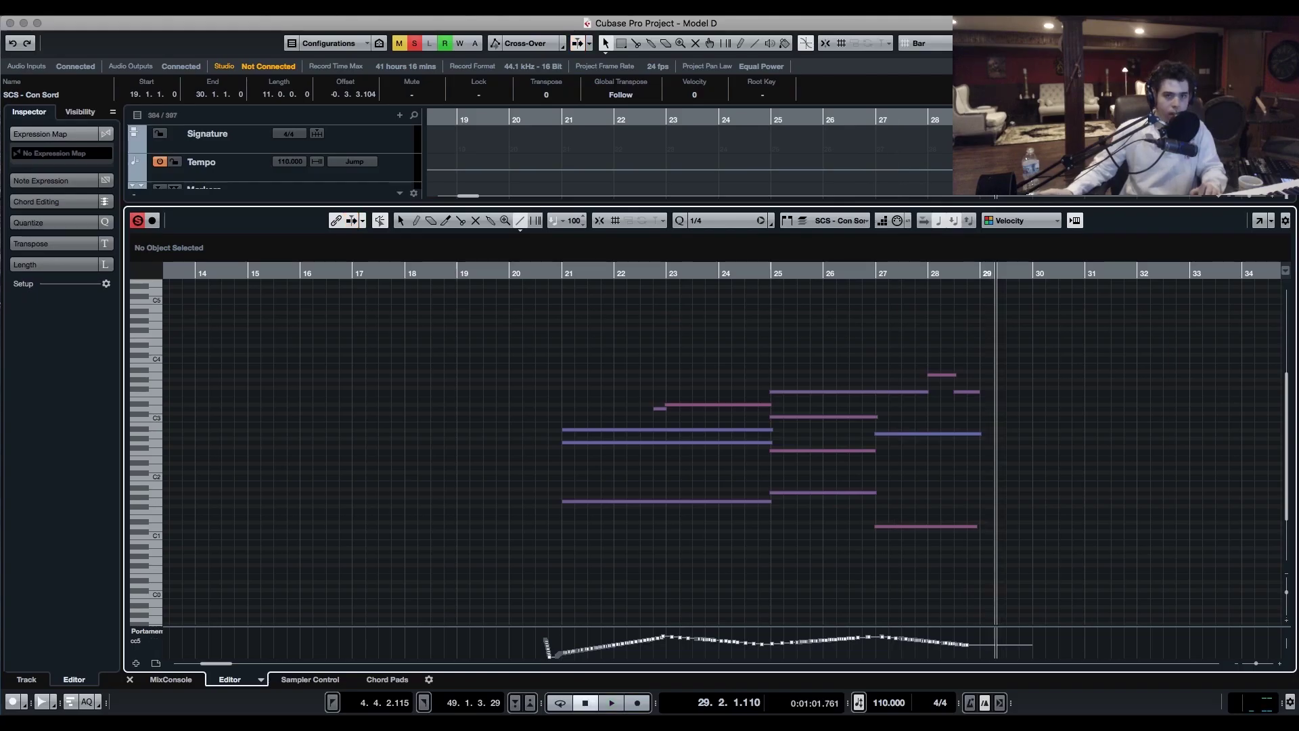
Step: Turn off solo on SCS - Con Sord and audition the part in the mix from just before bar 21
key(super+alt+e)
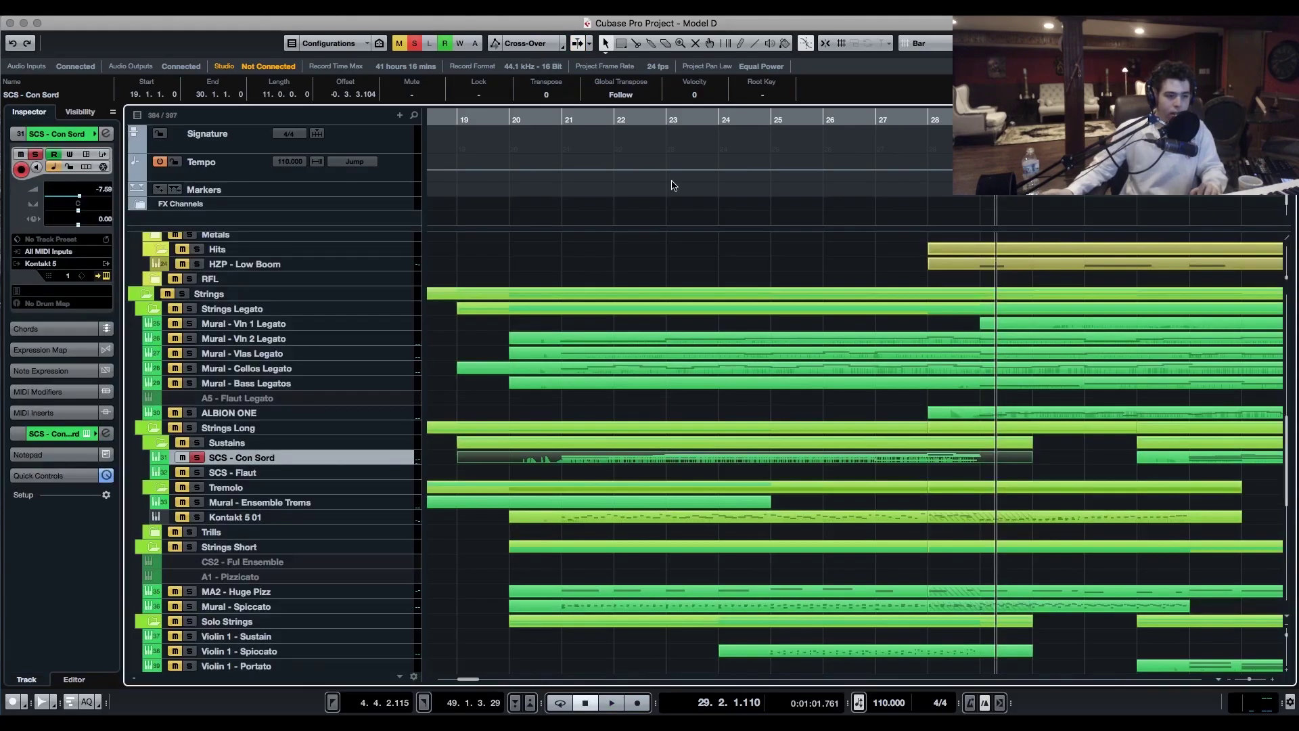
click(551, 118)
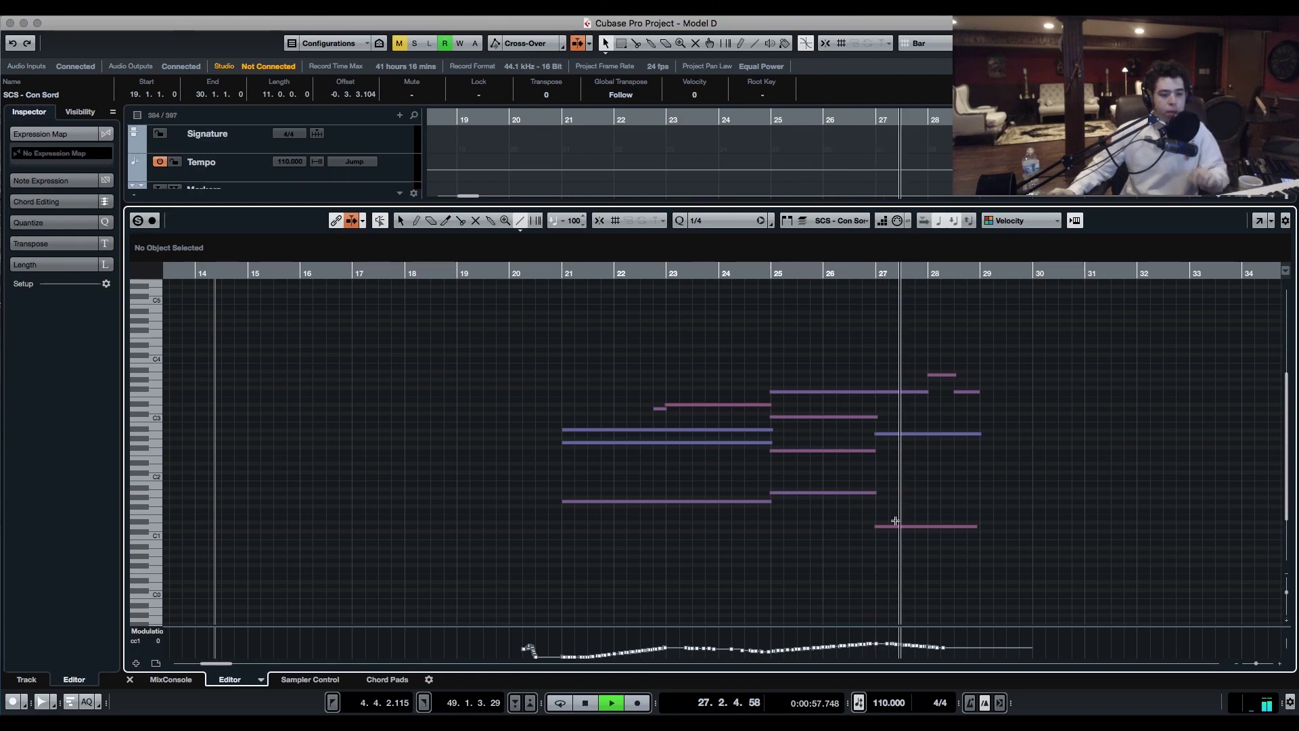
key(space)
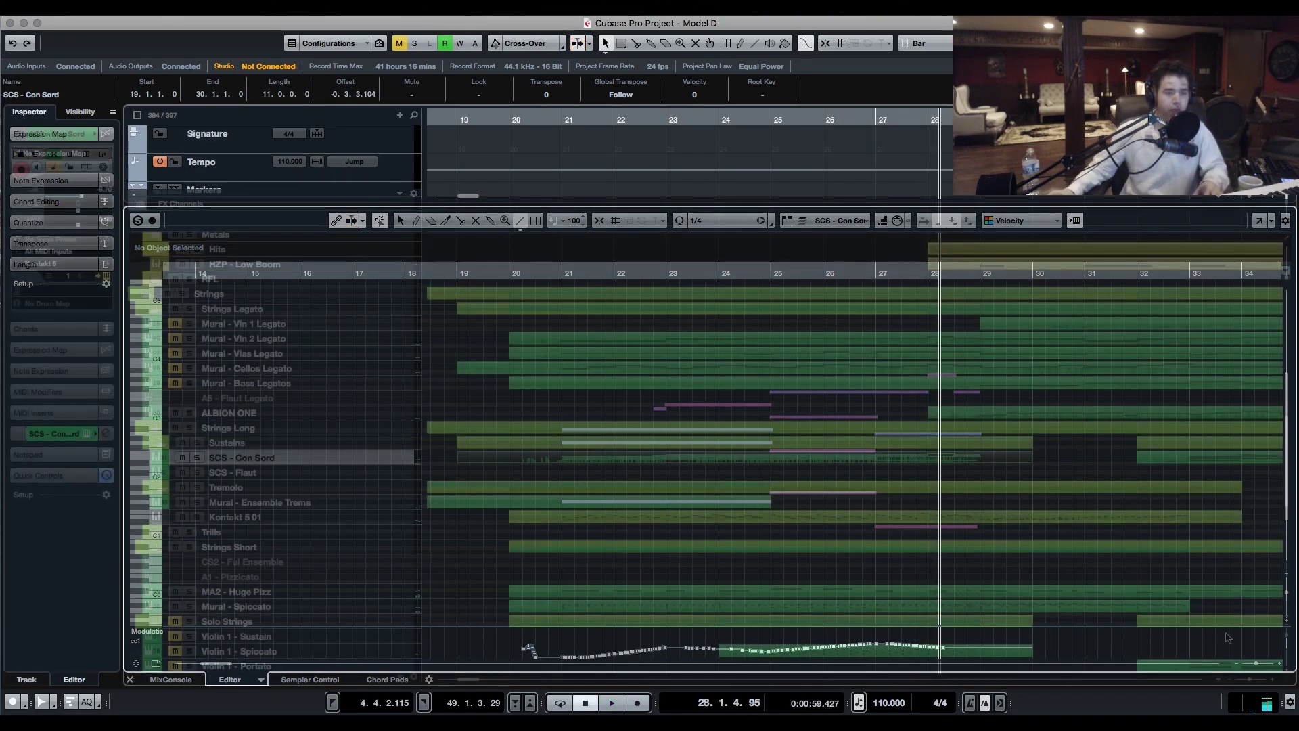